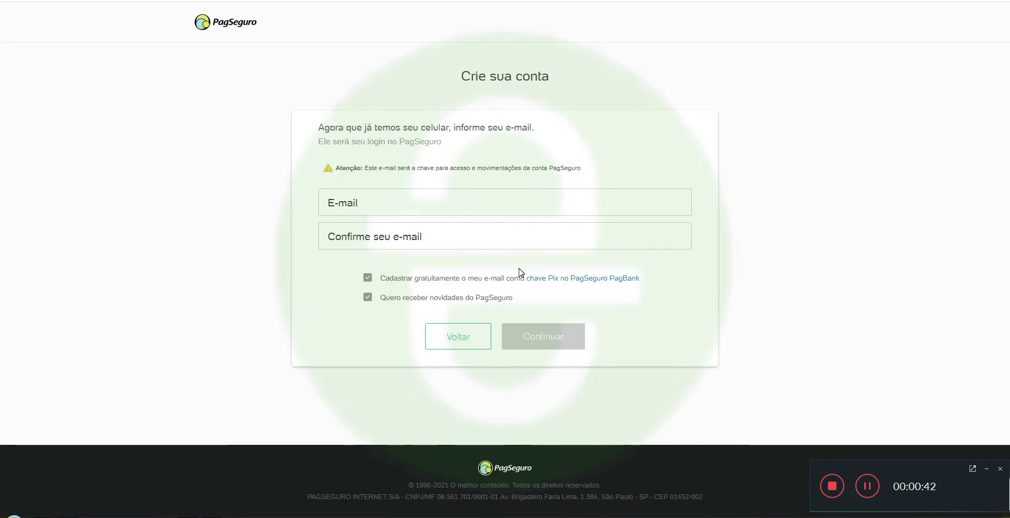
Enter the account e-mail in E-mail and begin typing it in Confirme seu e-mail
left_click(382, 205)
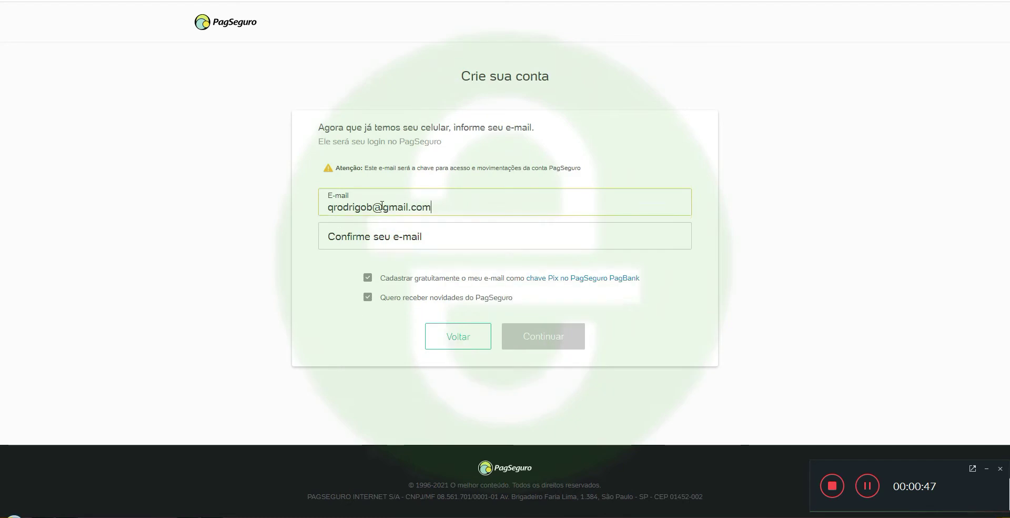
key("Tab")
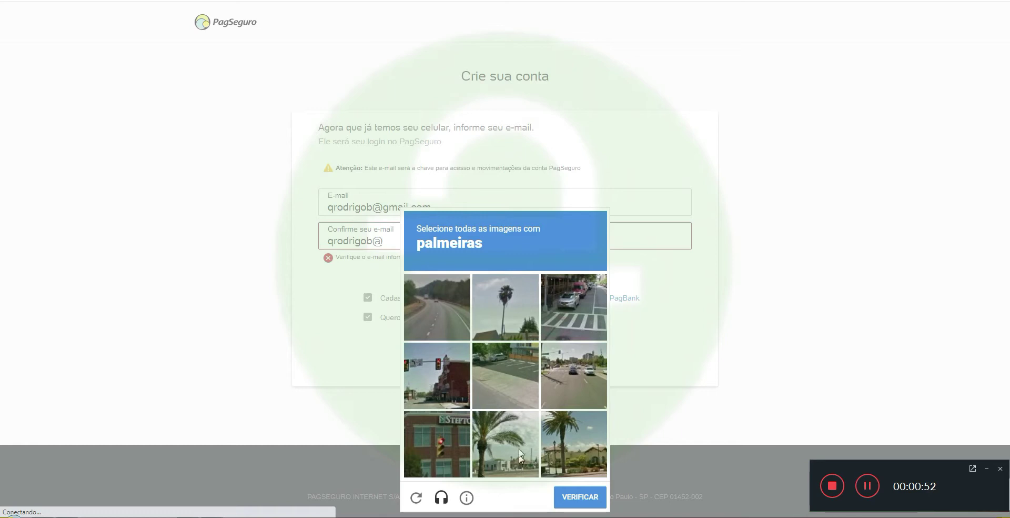
Pass the palm-tree image check, complete the matching confirmation e-mail, and continue signup
left_click(512, 318)
left_click(505, 443)
left_click(586, 443)
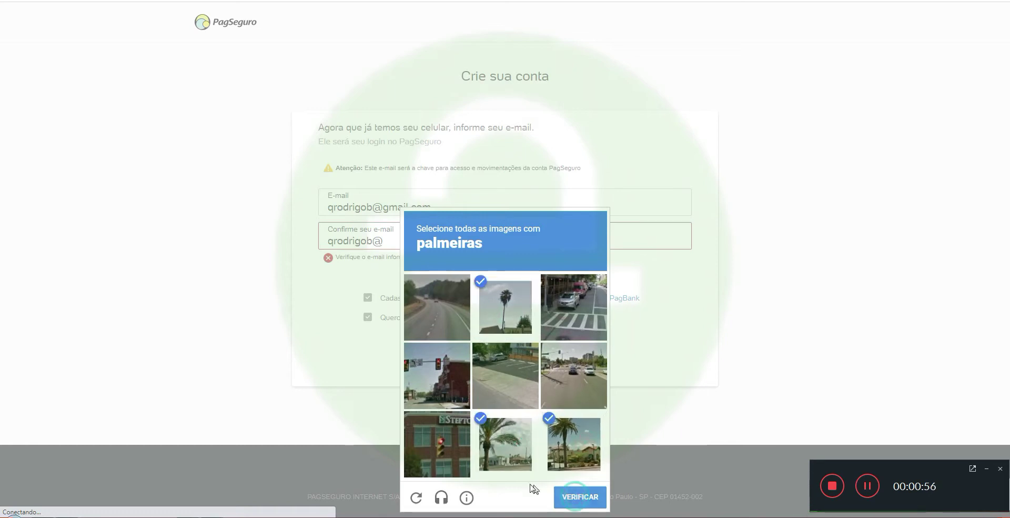
left_click(577, 497)
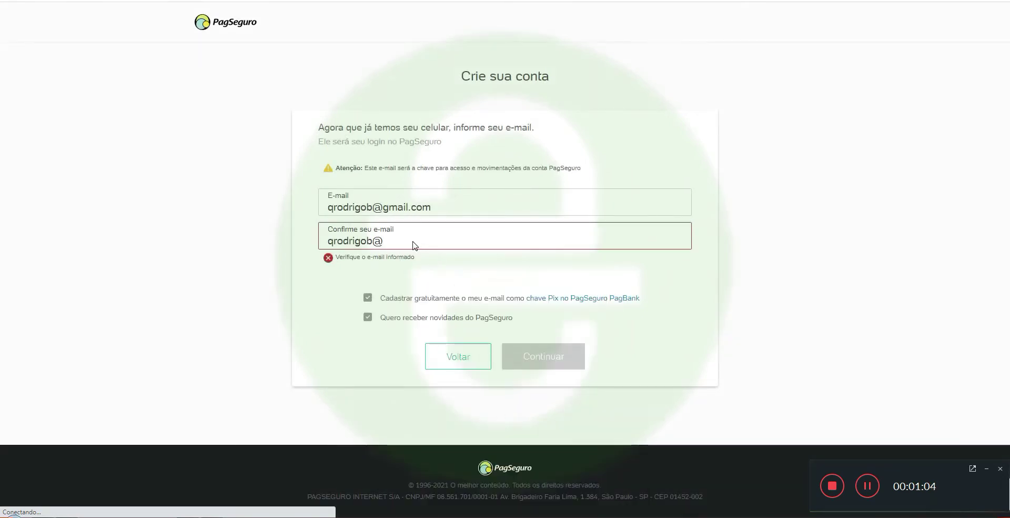
left_click(396, 243)
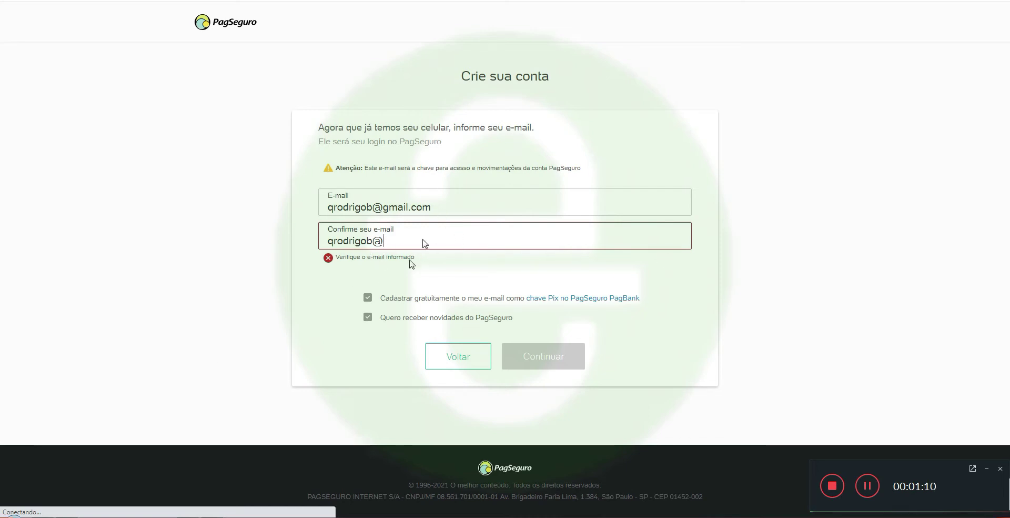
type("gmail")
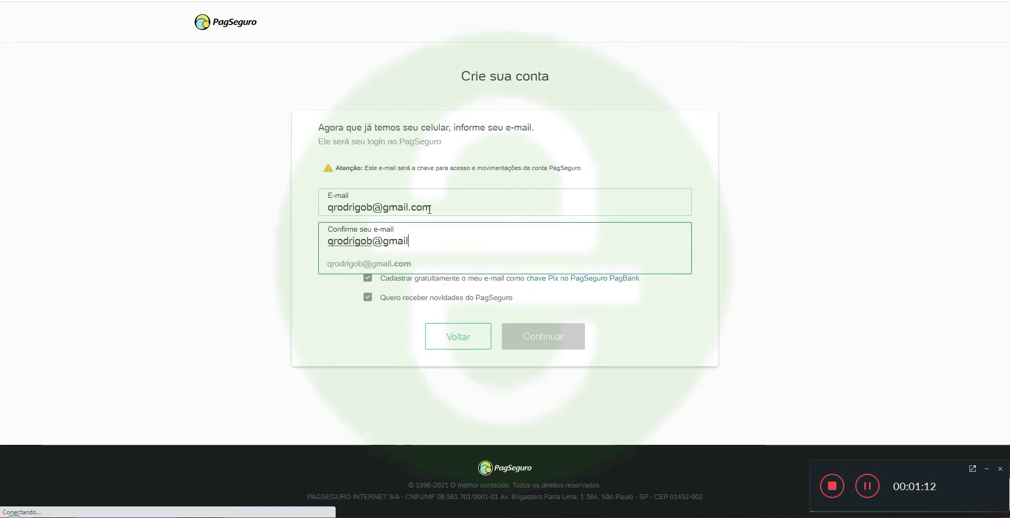
type(".com")
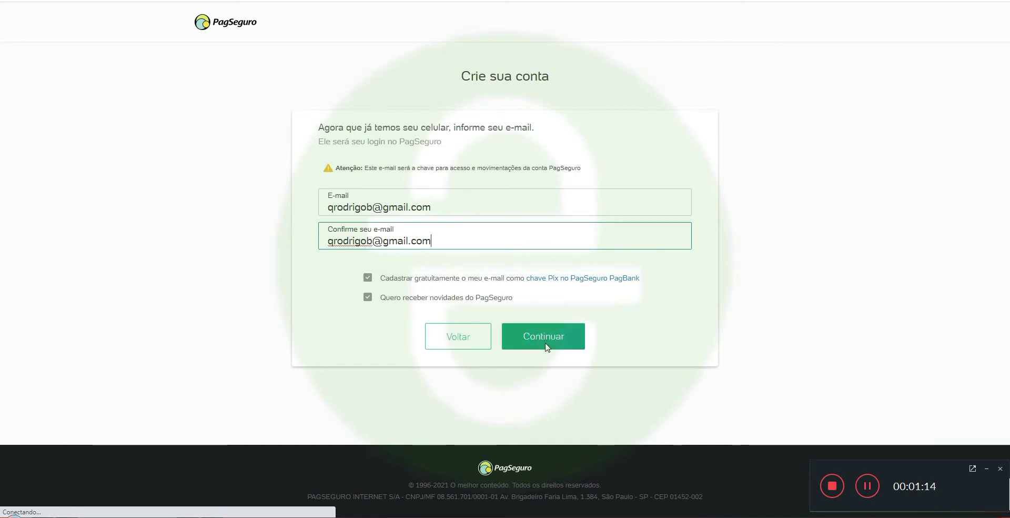
left_click(546, 341)
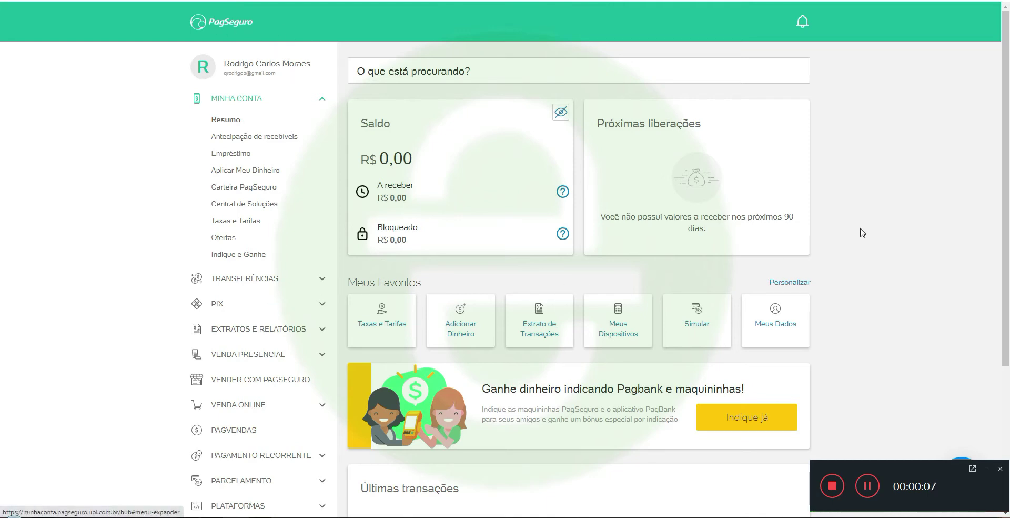
Open the Indique e Ganhe referral page under Minha Conta
scroll(864, 226, "down", 5)
scroll(469, 284, "up", 5)
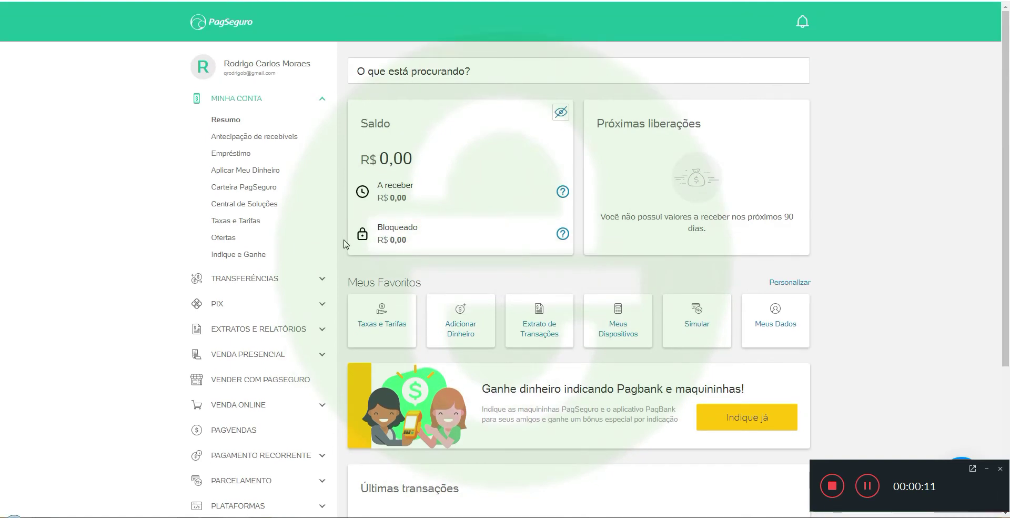
left_click(251, 257)
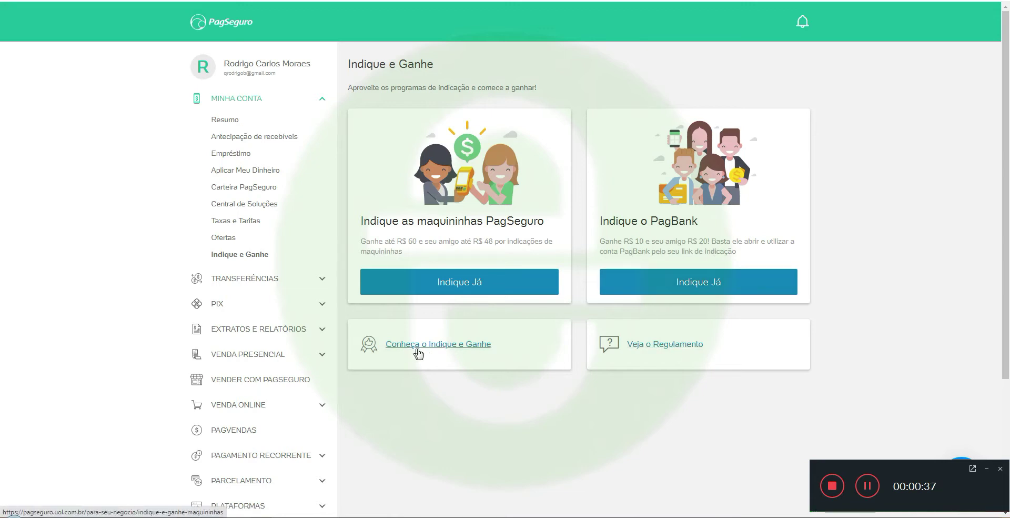
Search the referral campaign rules for 20 and 10, locating the Moderninha X bonus row
left_click(664, 346)
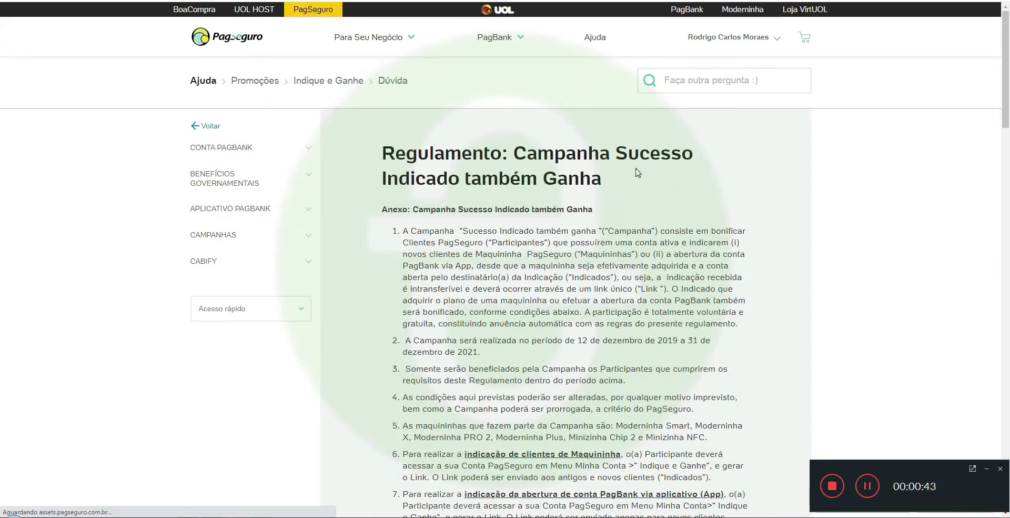
key("ctrl+f")
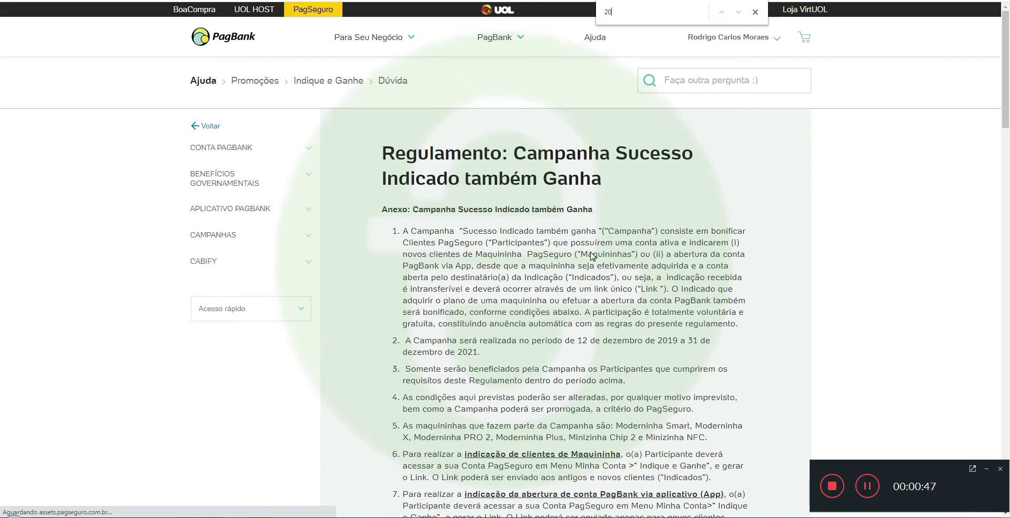
key("Return")
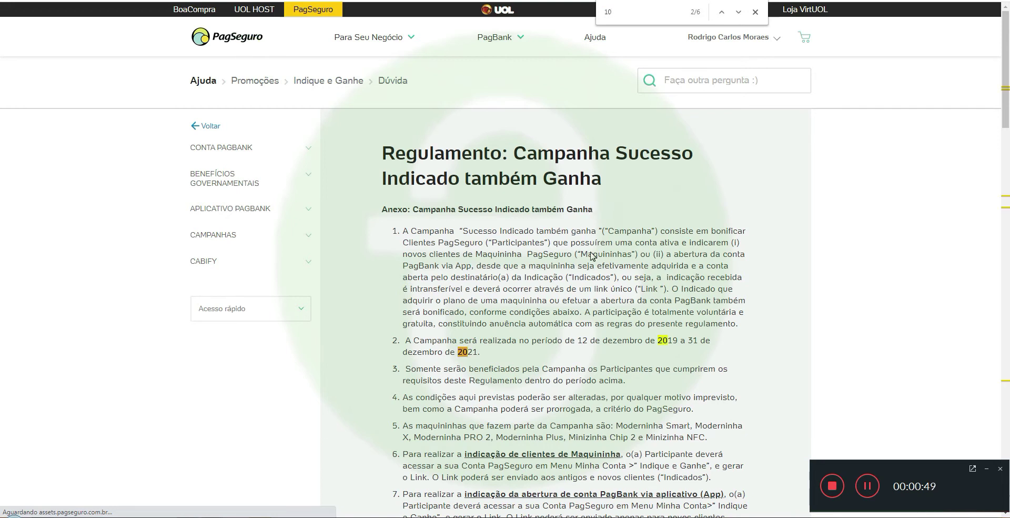
type("10")
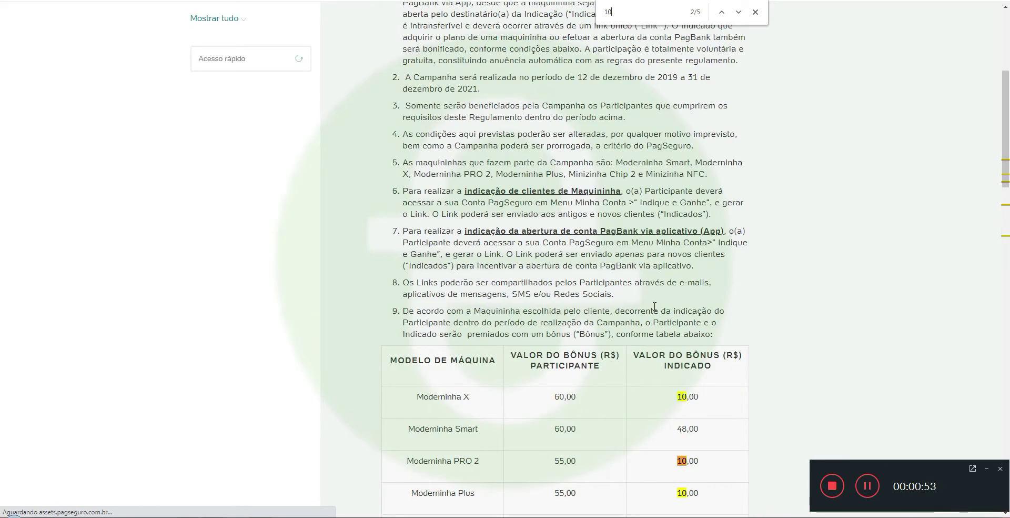
key("Return")
scroll(643, 315, "down", 3)
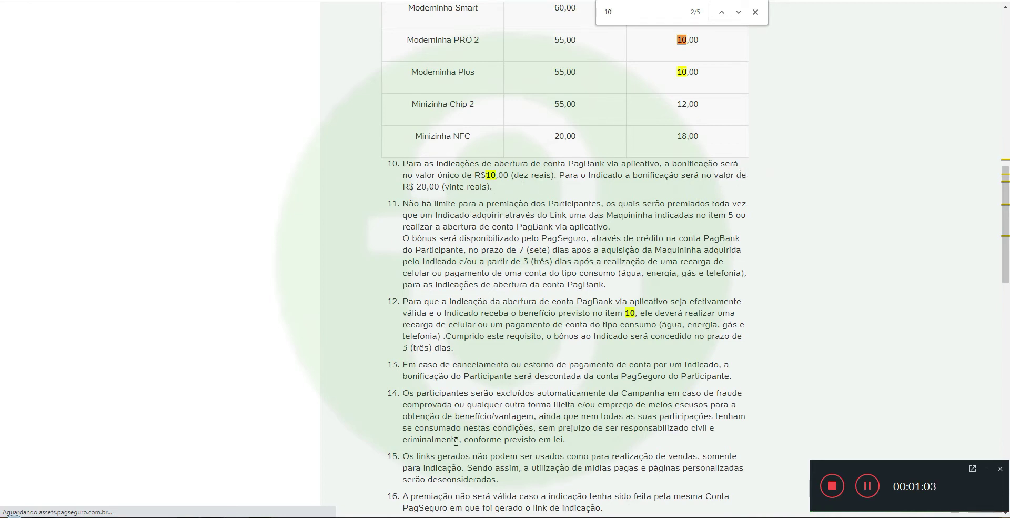
key("shift+Return")
Read through the rules down to clause 21, then return to the card-machine referral page
scroll(569, 295, "down", 2)
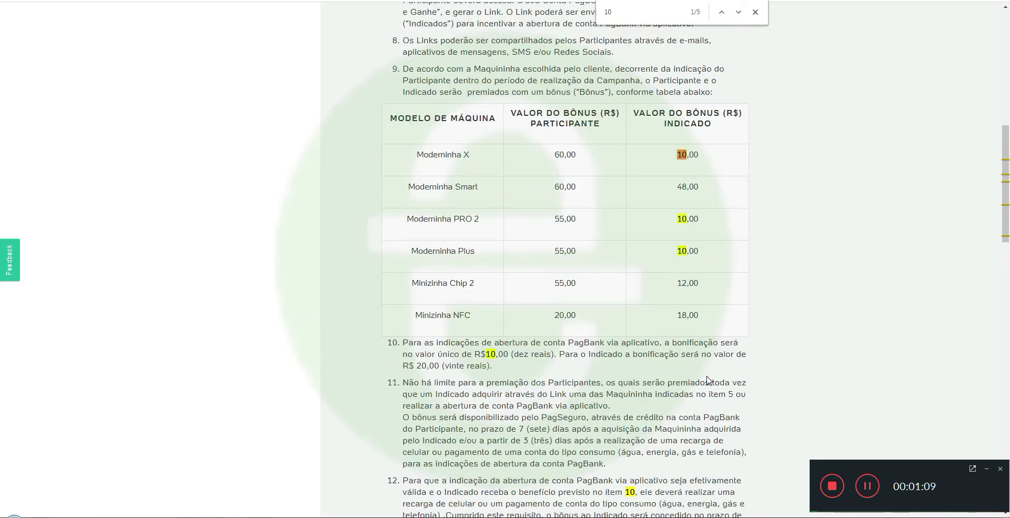
scroll(698, 391, "down", 1)
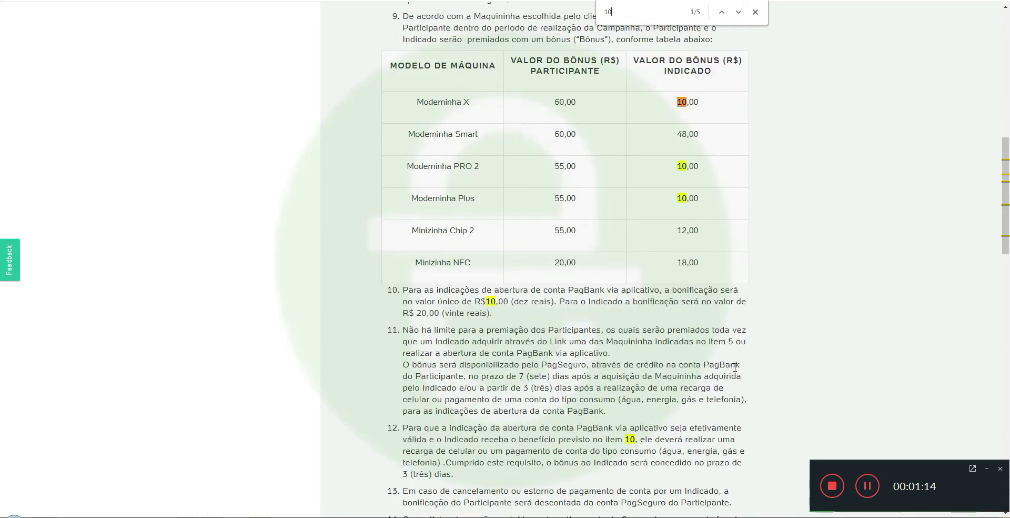
scroll(644, 347, "down", 1)
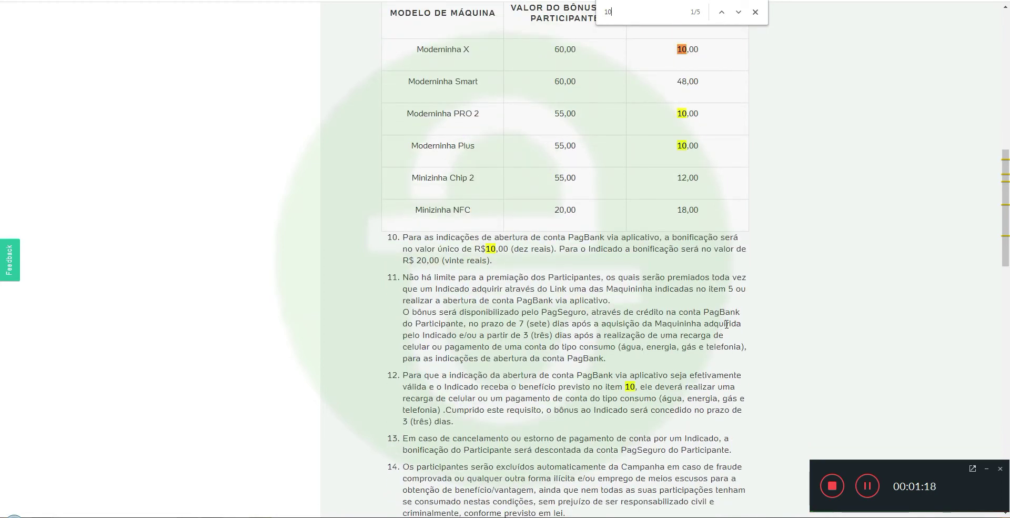
scroll(689, 337, "down", 1)
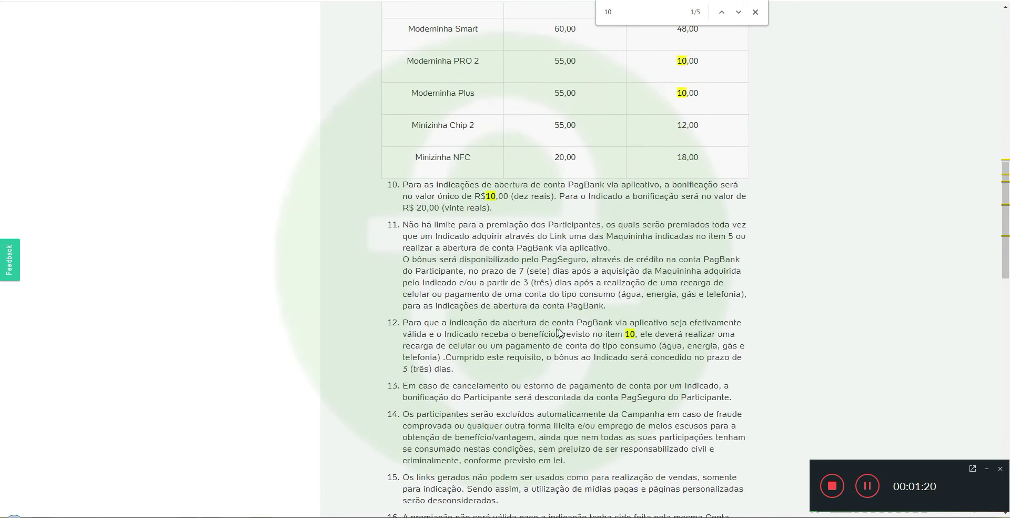
scroll(618, 336, "down", 7)
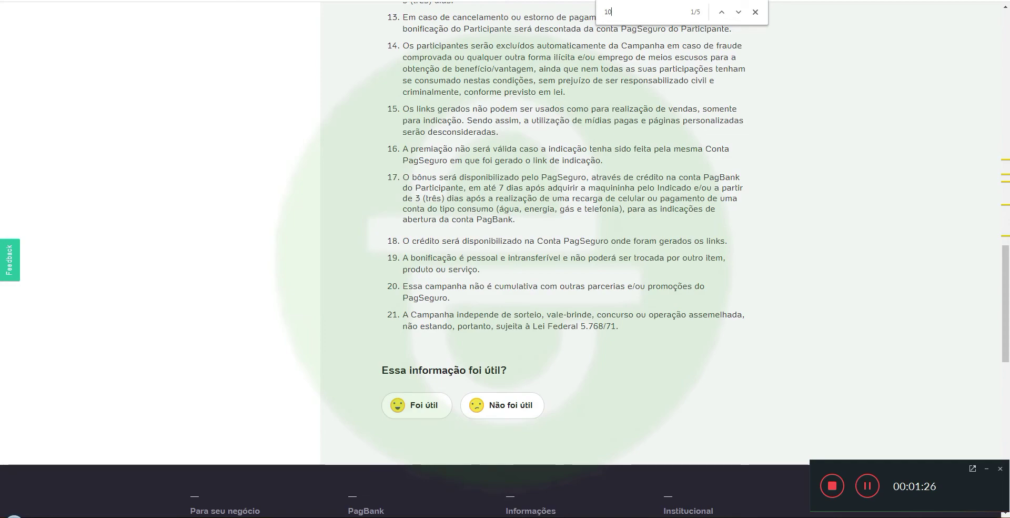
key("alt+Left")
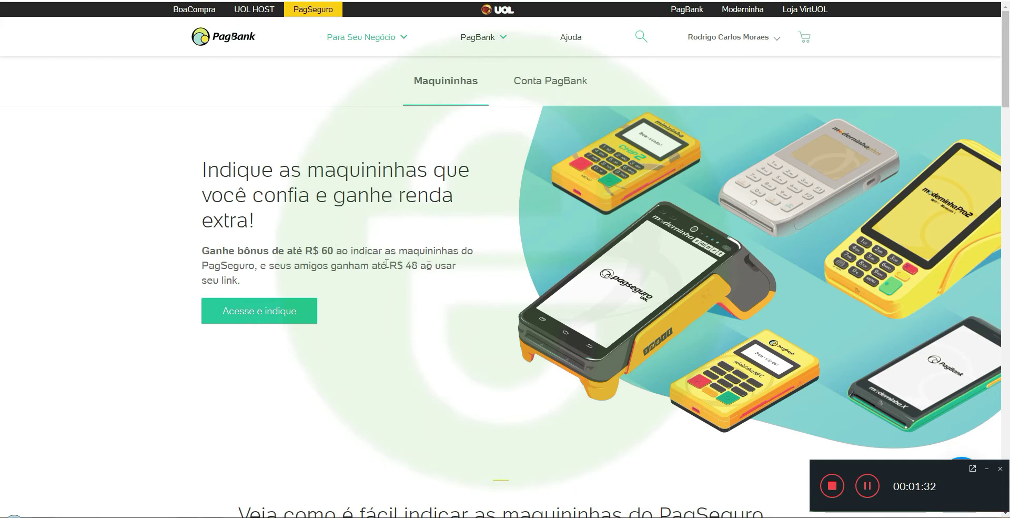
Expand steps 2, 3 and 4 of the maquininhas referral explanation
scroll(523, 279, "down", 6)
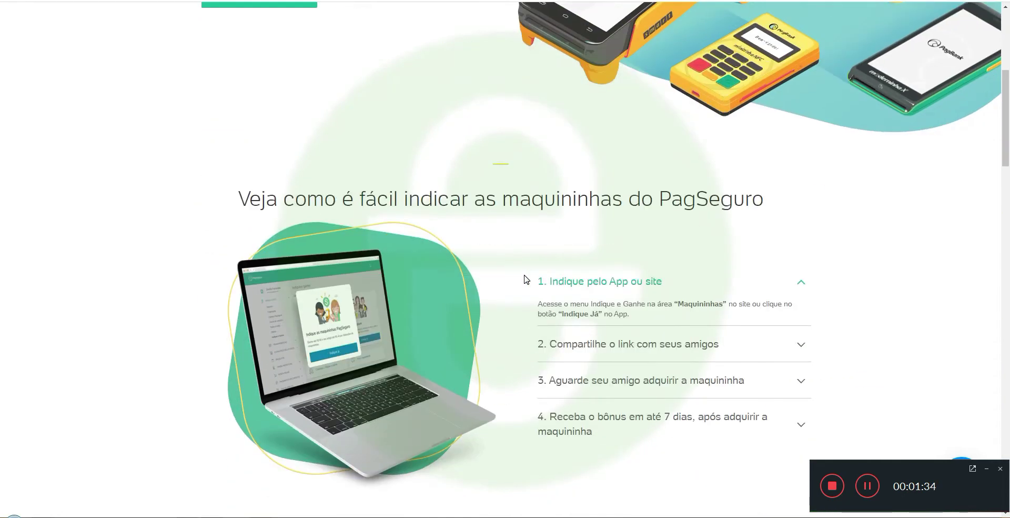
scroll(525, 279, "down", 2)
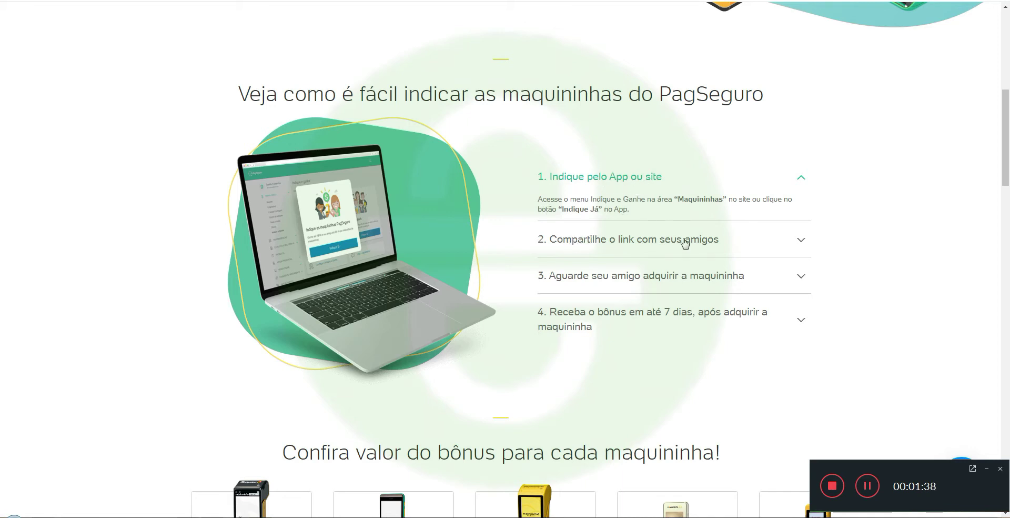
left_click(641, 239)
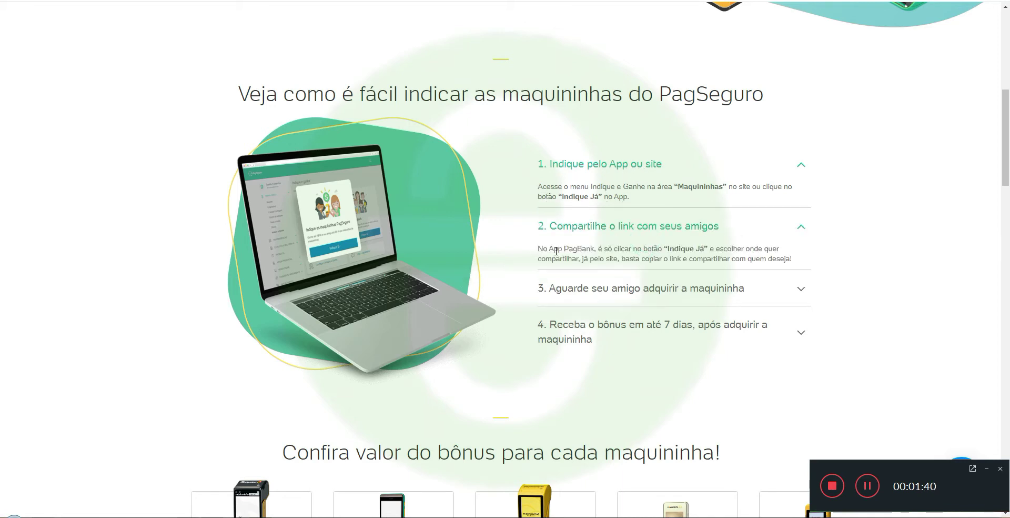
left_click(642, 288)
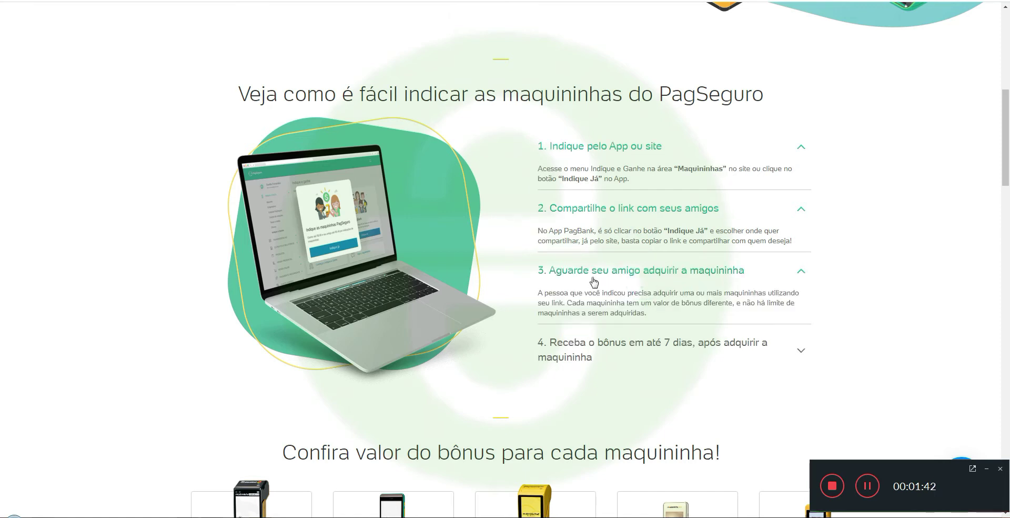
left_click(558, 349)
Review the per-machine bonus amounts, then open the account's Indique e Ganhe page
scroll(579, 196, "down", 6)
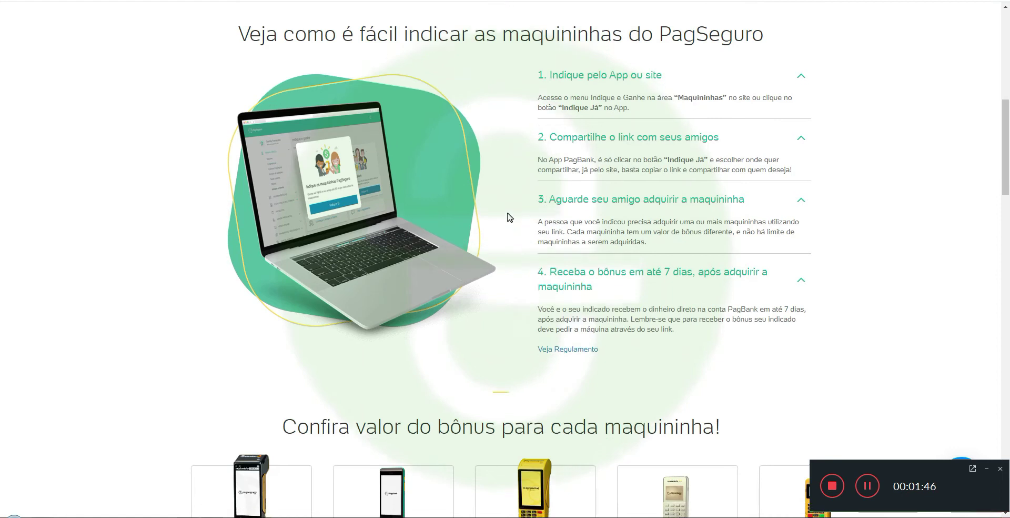
scroll(507, 217, "down", 1)
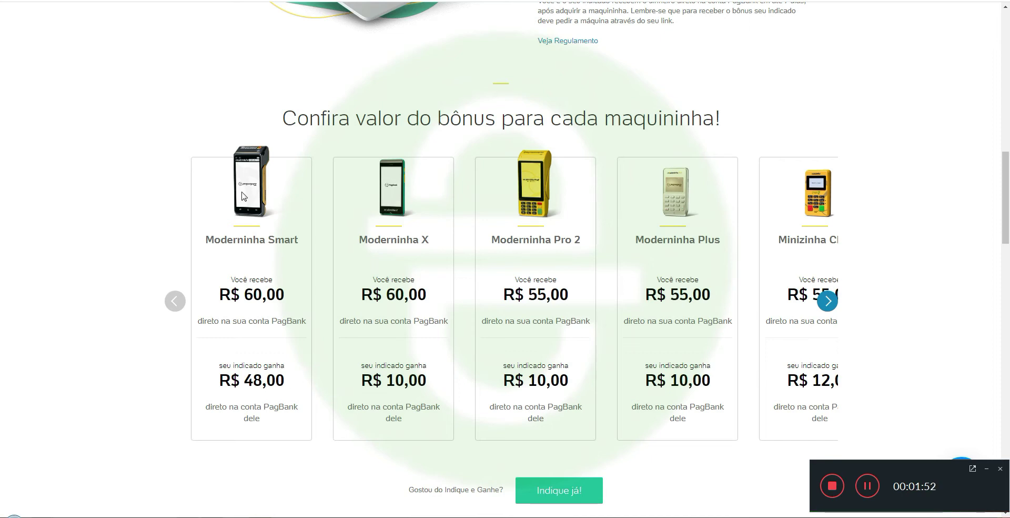
scroll(354, 253, "down", 3)
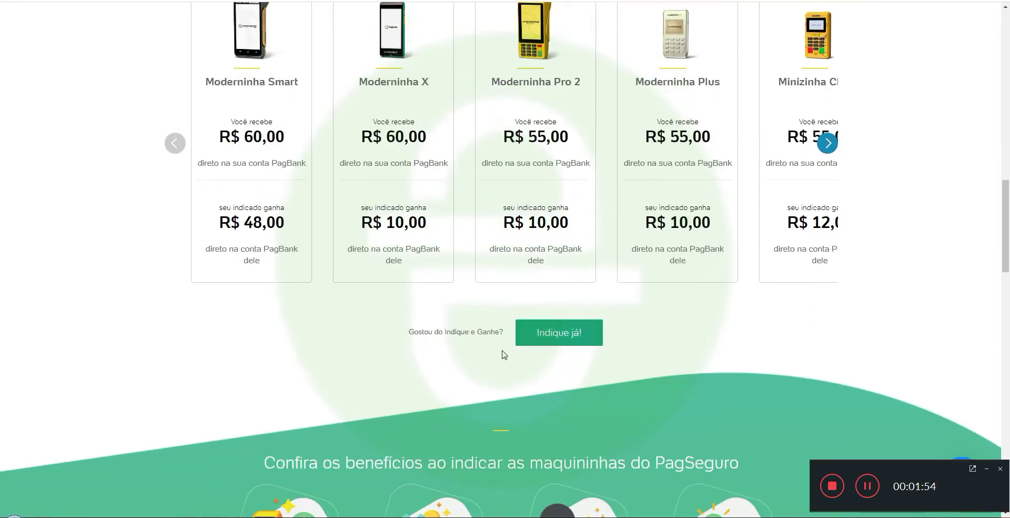
scroll(590, 337, "down", 6)
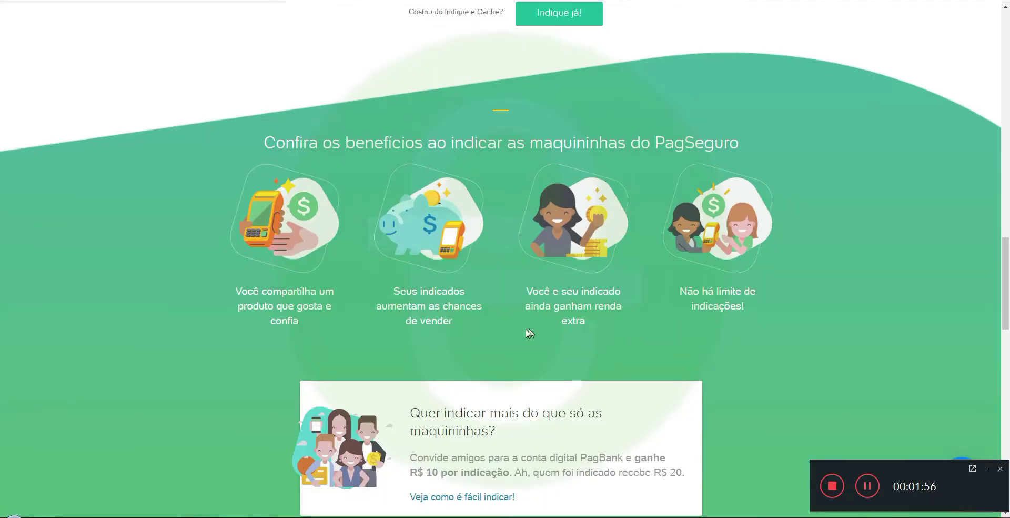
scroll(529, 332, "down", 5)
key("ctrl+Tab")
left_click(516, 252)
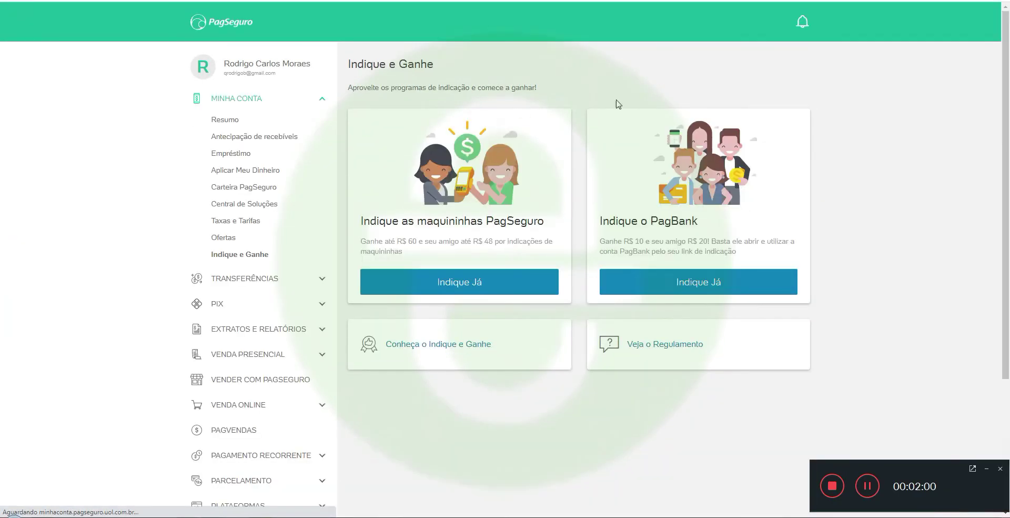
left_click(714, 285)
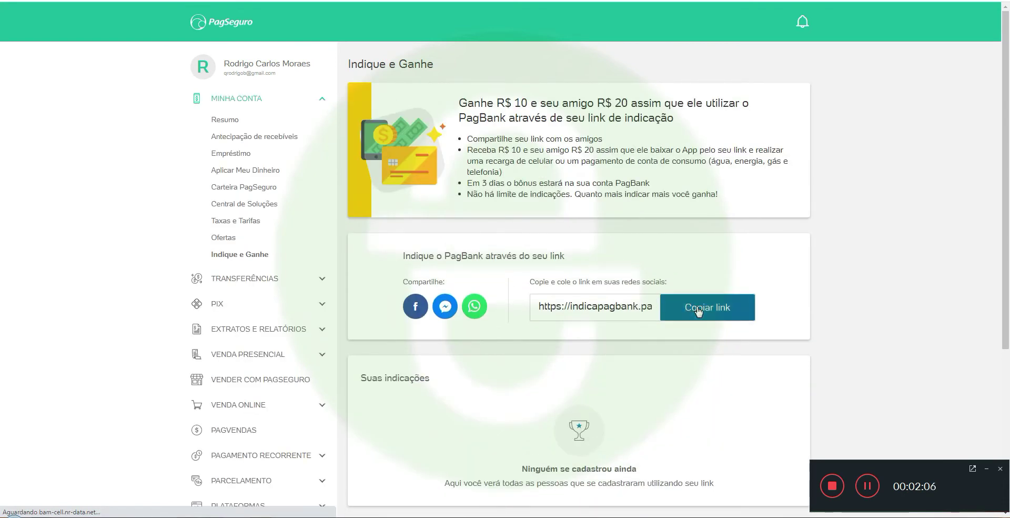
left_click(705, 310)
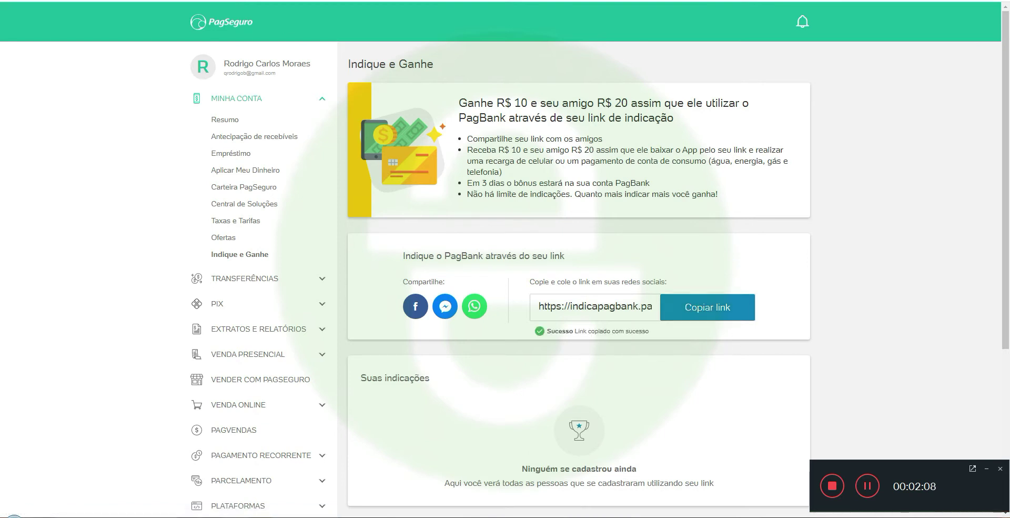
key("alt+Left")
key("ctrl+Tab")
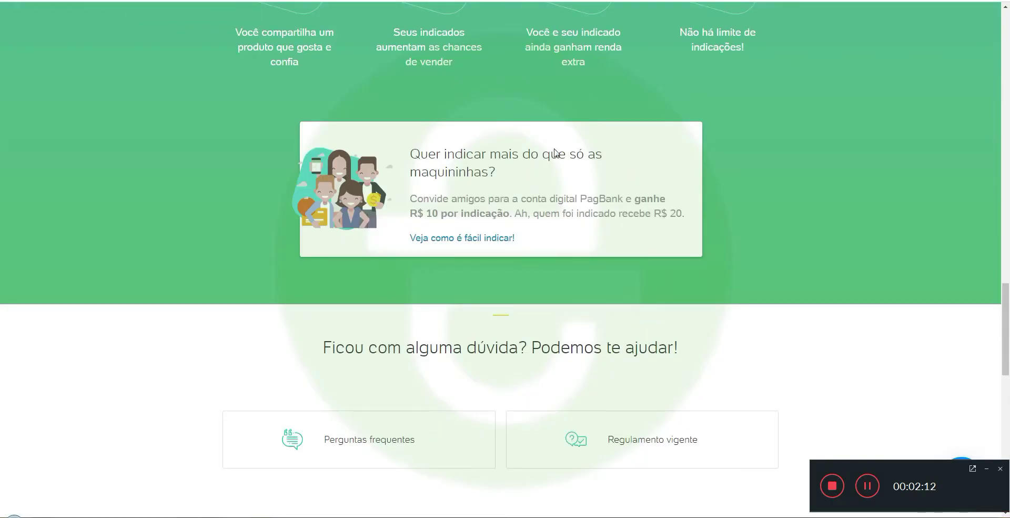
scroll(331, 389, "down", 7)
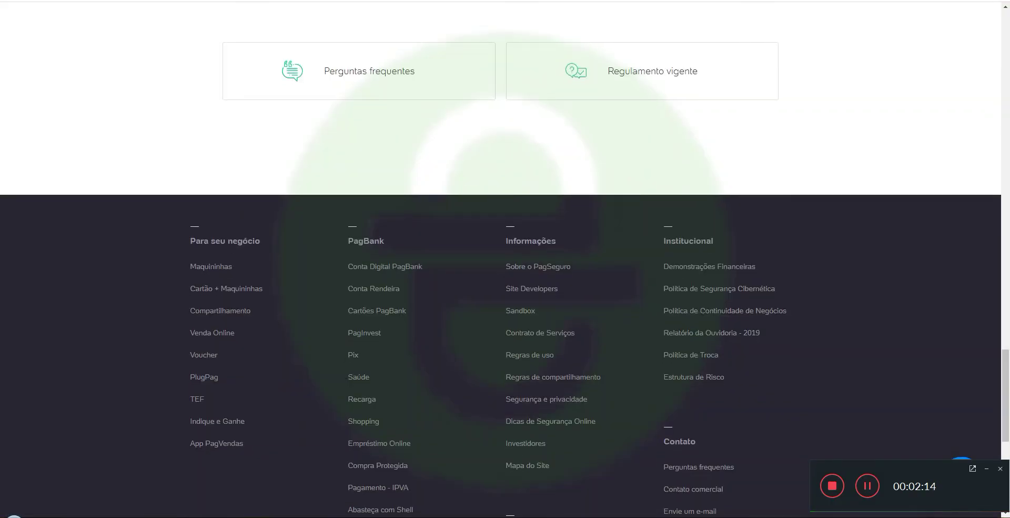
key("ctrl+w")
key("super+r")
Paste the referral link into a new Notepad note, copy the full URL, and open the Bitly dashboard
type("notepad")
key("Return")
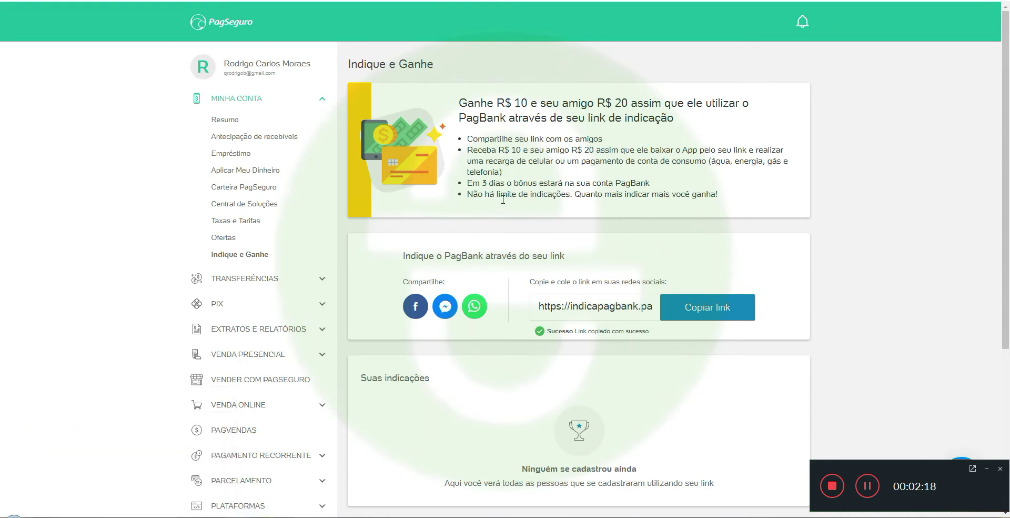
left_click_drag(447, 101, 206, 96)
key("ctrl+c")
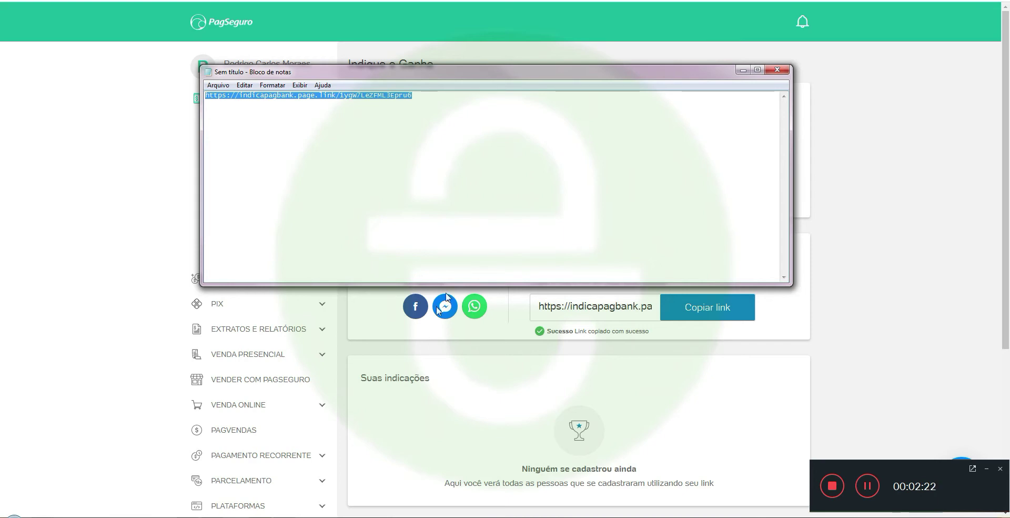
mouse_move(187, 517)
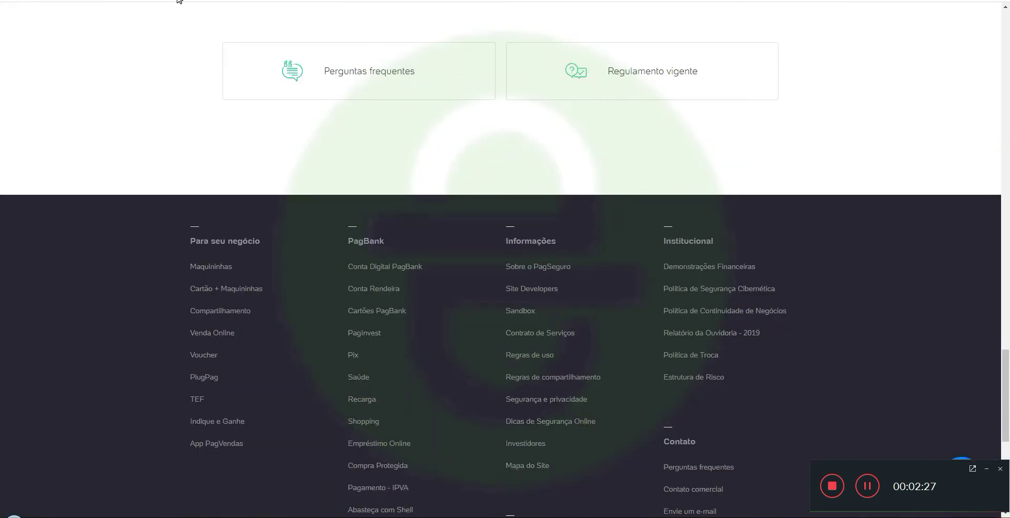
left_click(179, 0)
left_click(103, 13)
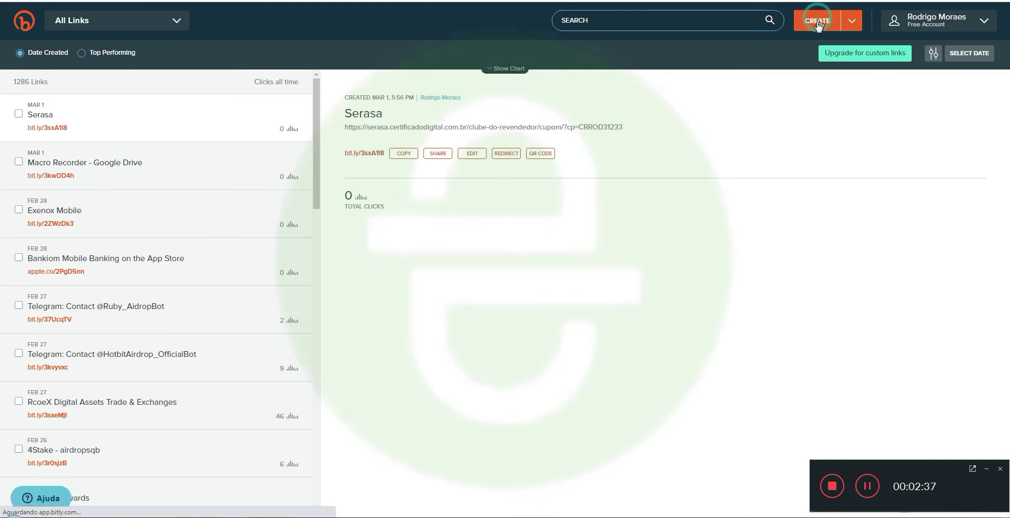
Create a bit.ly short link from the pasted PagBank referral URL and copy it
key("b")
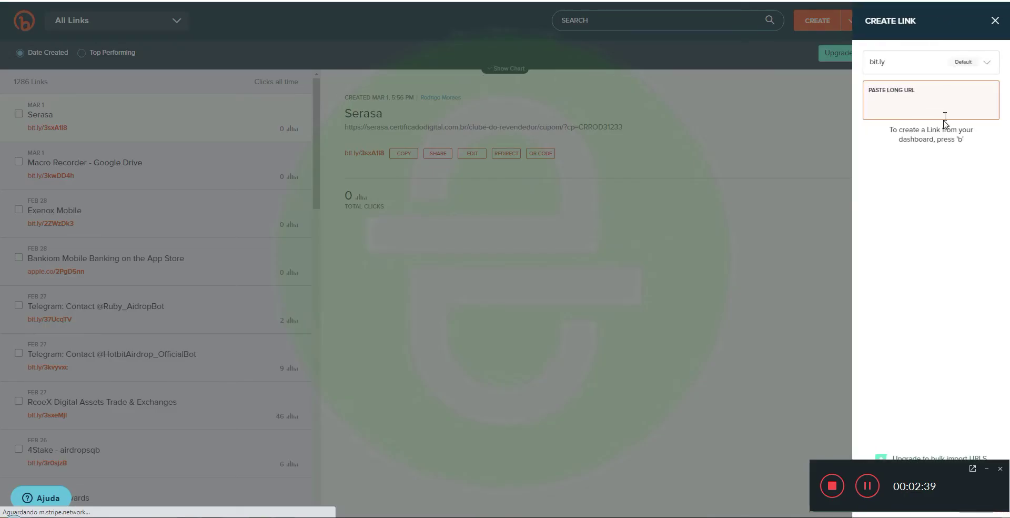
key("ctrl+v")
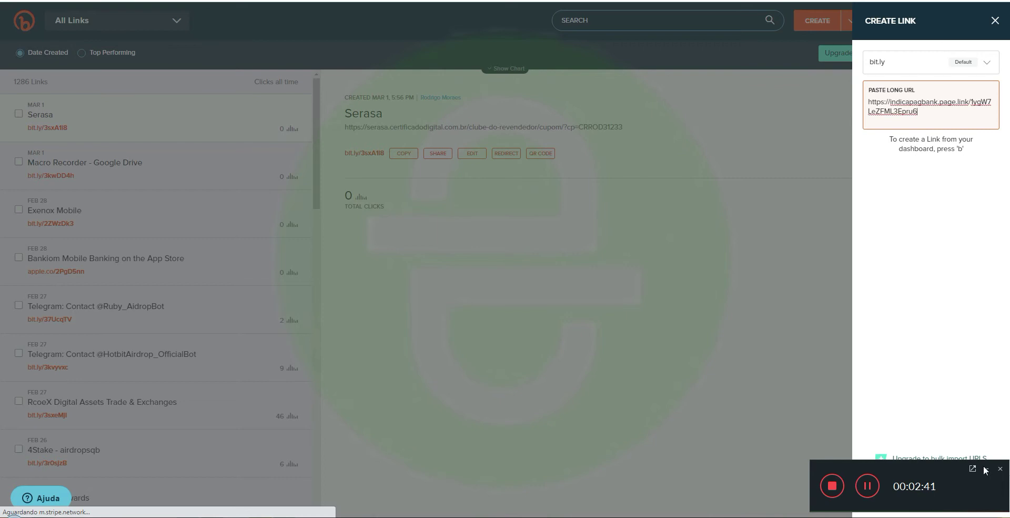
left_click(987, 468)
left_click(949, 498)
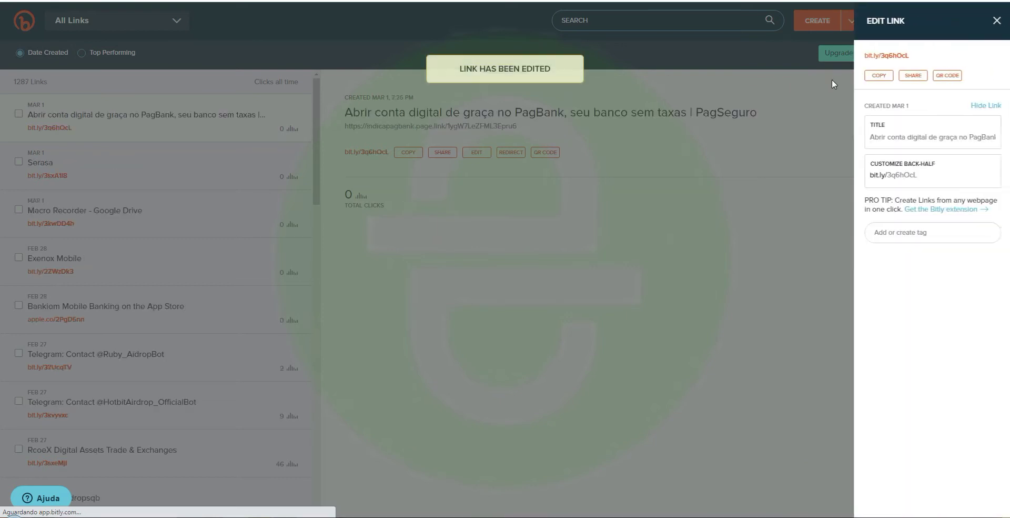
left_click(883, 78)
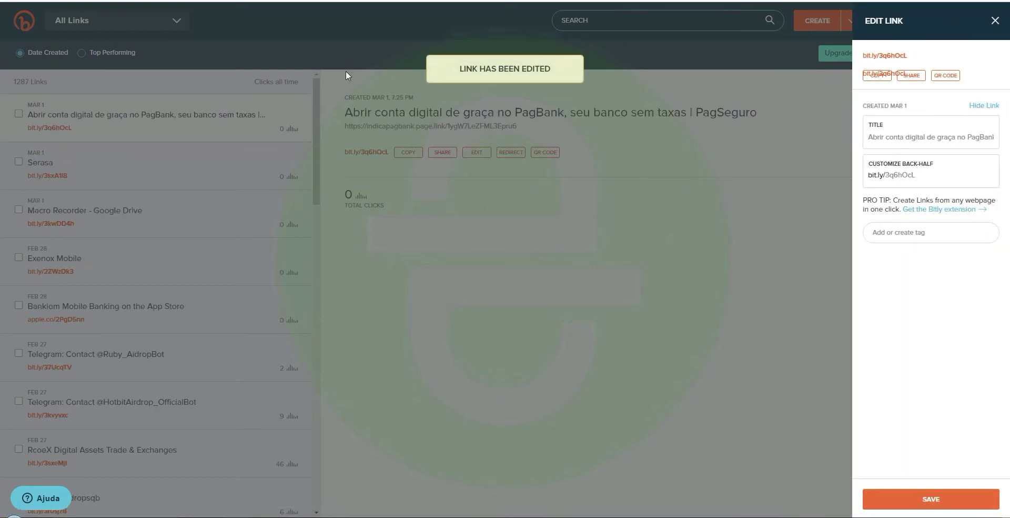
Search 'form google', go into Formulários Google, and start a new blank form
key("ctrl+t")
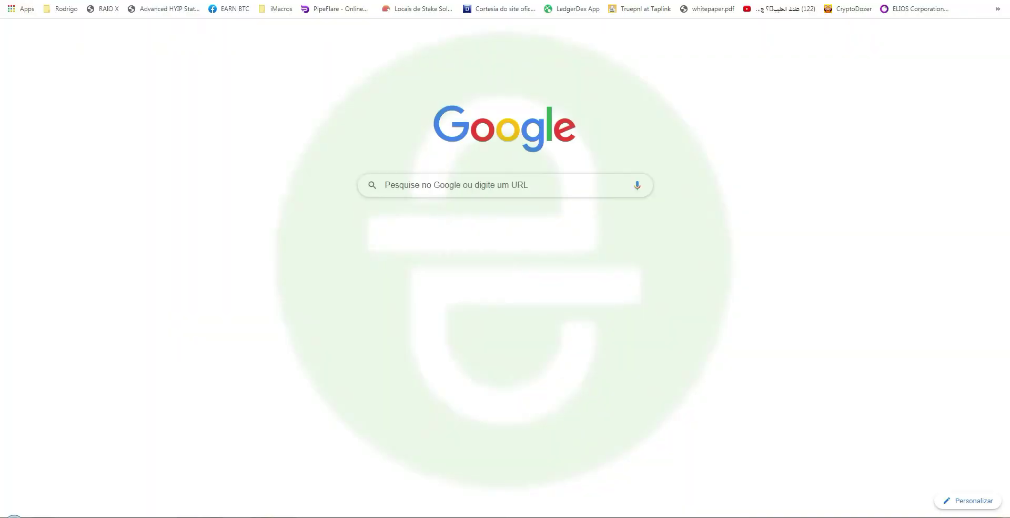
type("form google")
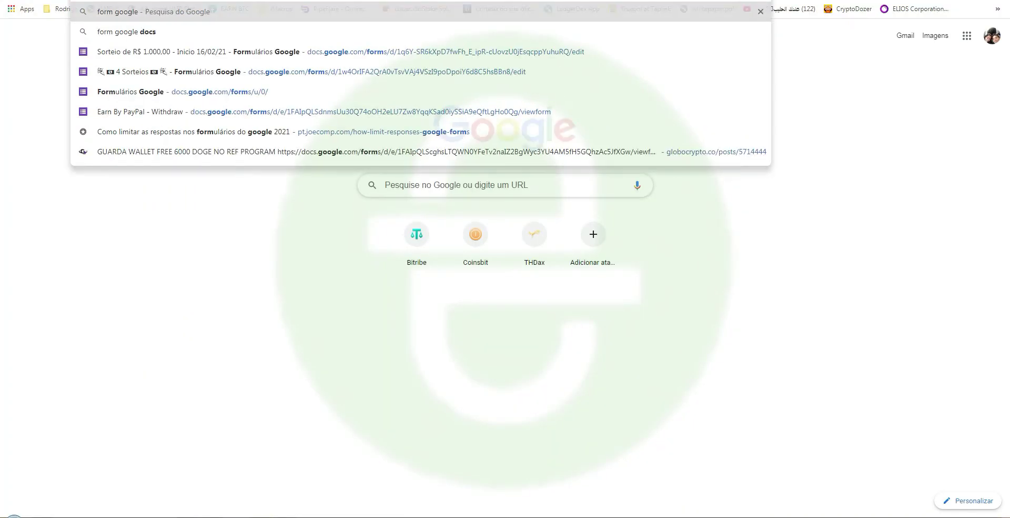
key("Return")
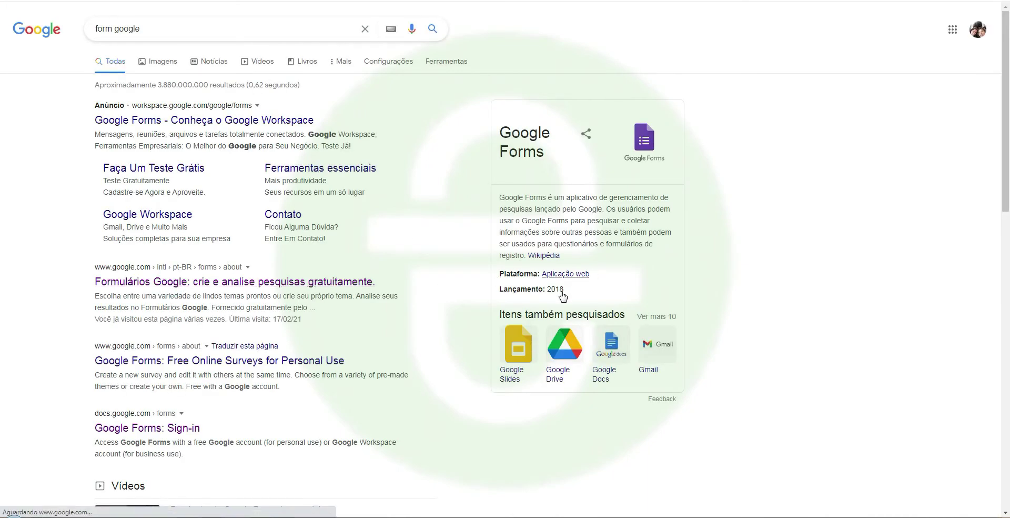
left_click(269, 280)
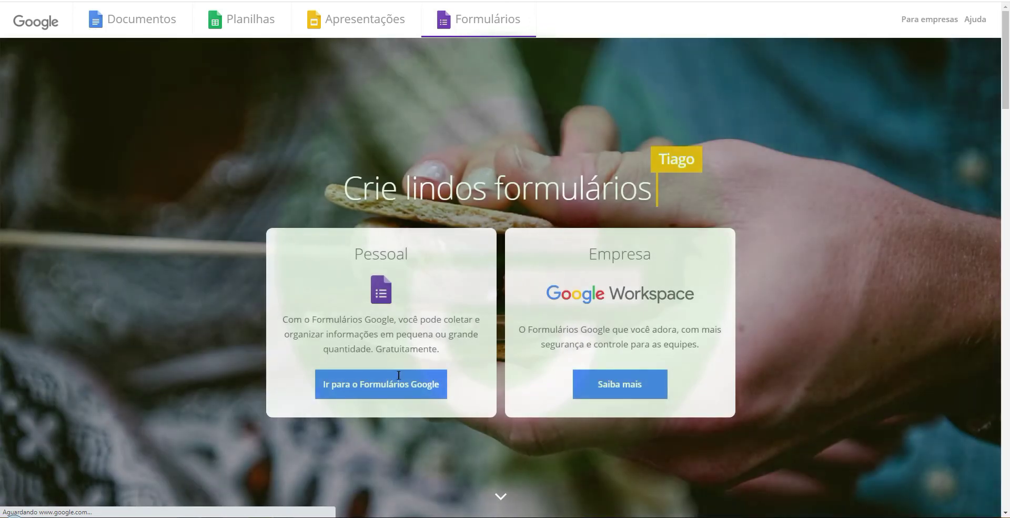
left_click(376, 388)
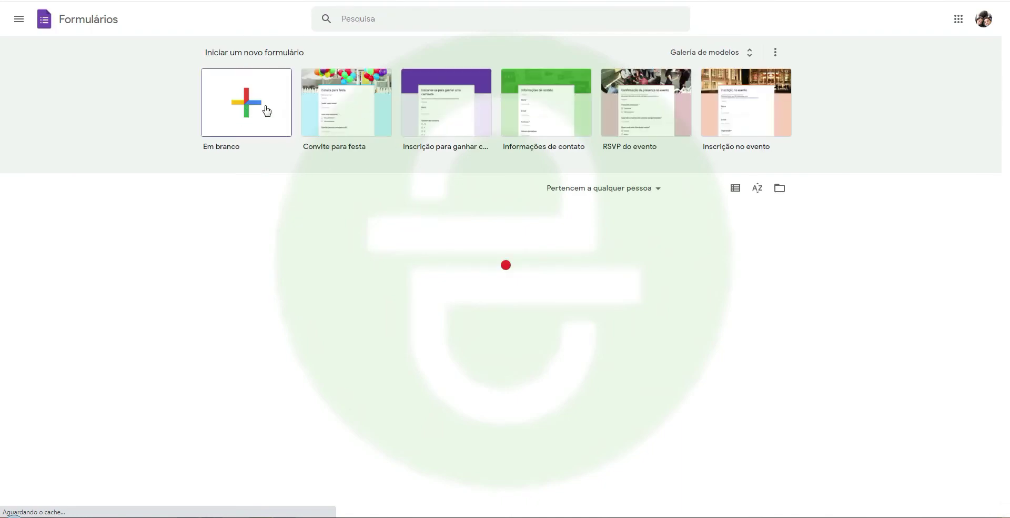
left_click(266, 116)
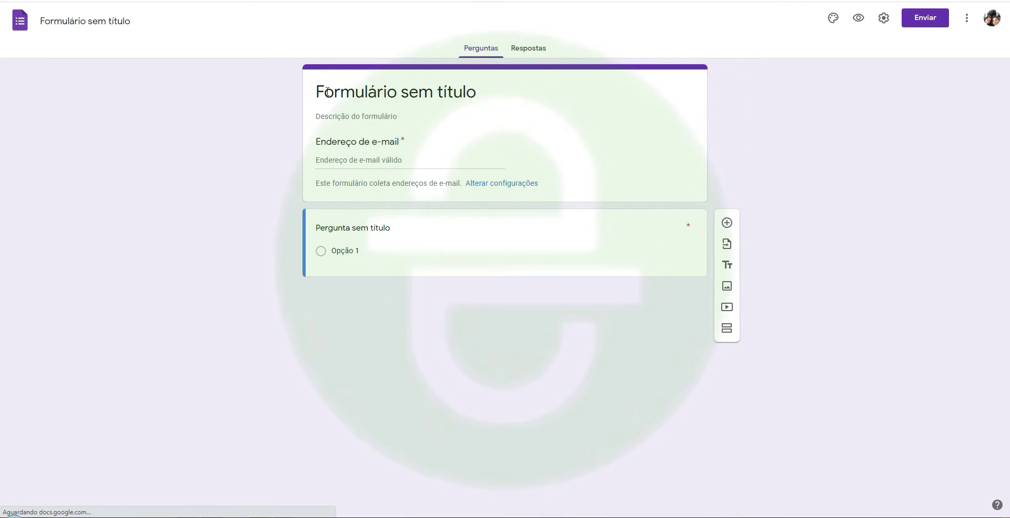
Title the form 'PagSeguro' and describe signup via the bit.ly link, R$ 2,00 and monthly 50% raffle
type("Pag")
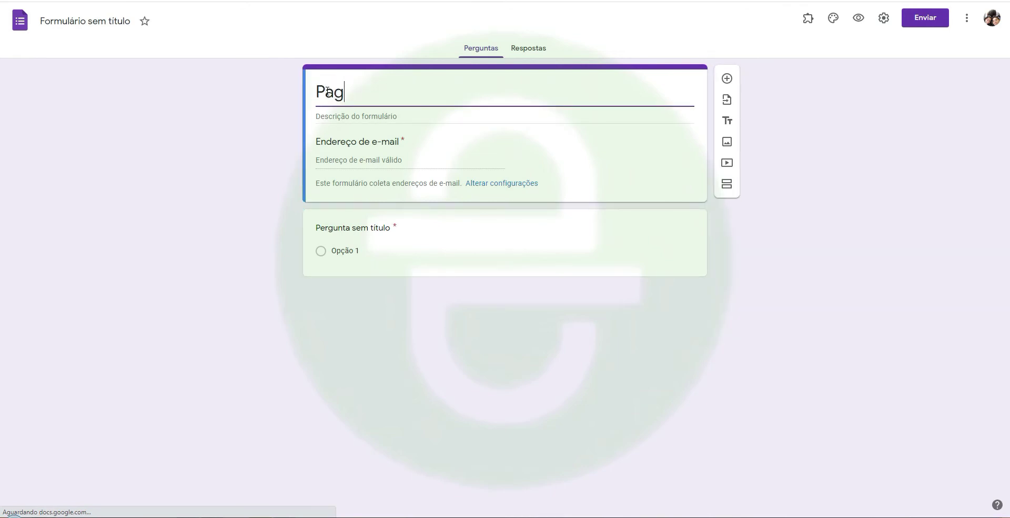
type("Seguro")
key("Tab")
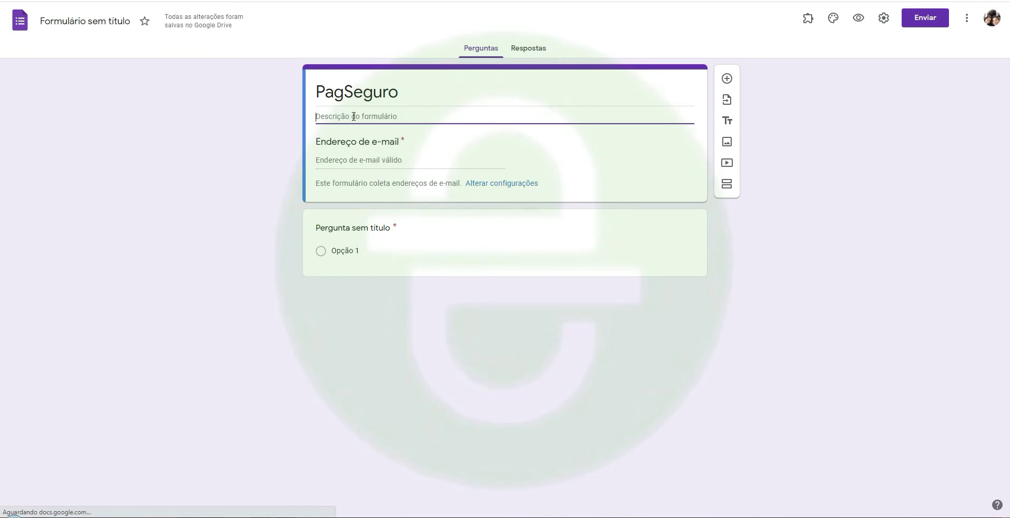
type("Faça o ca")
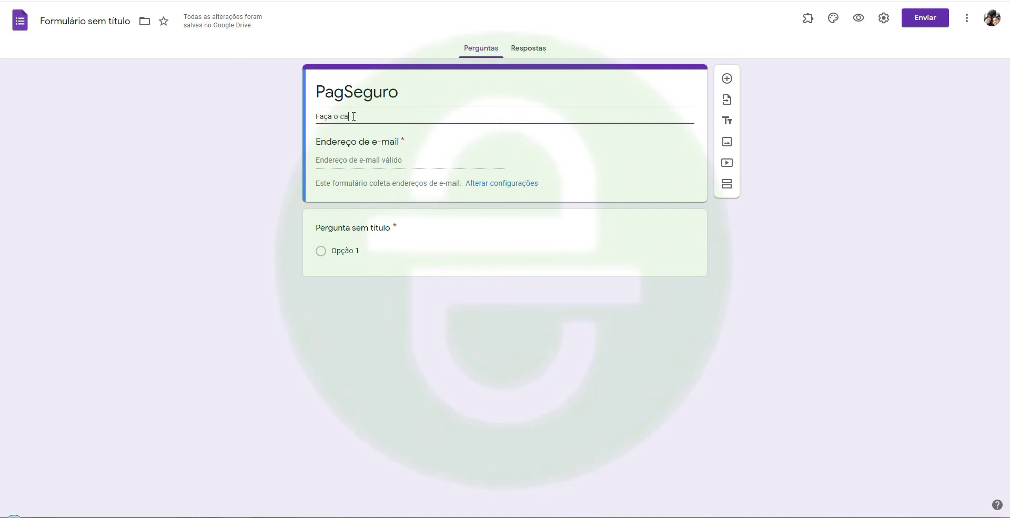
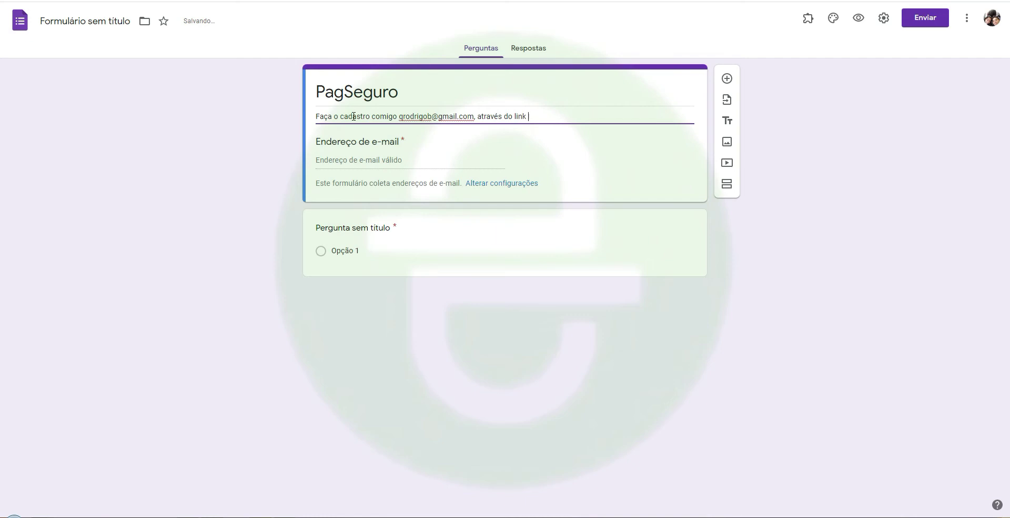
key("ctrl+v")
key("Return")
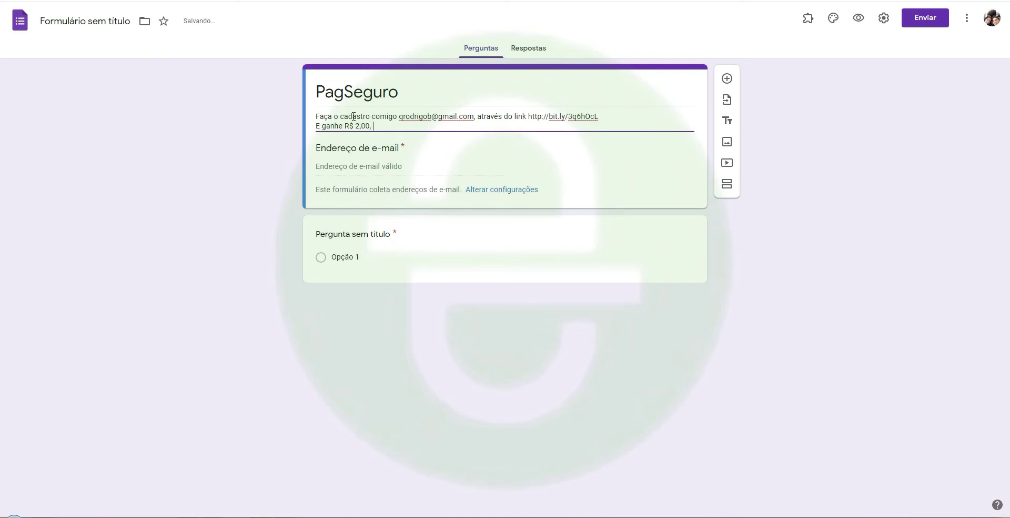
type("tici")
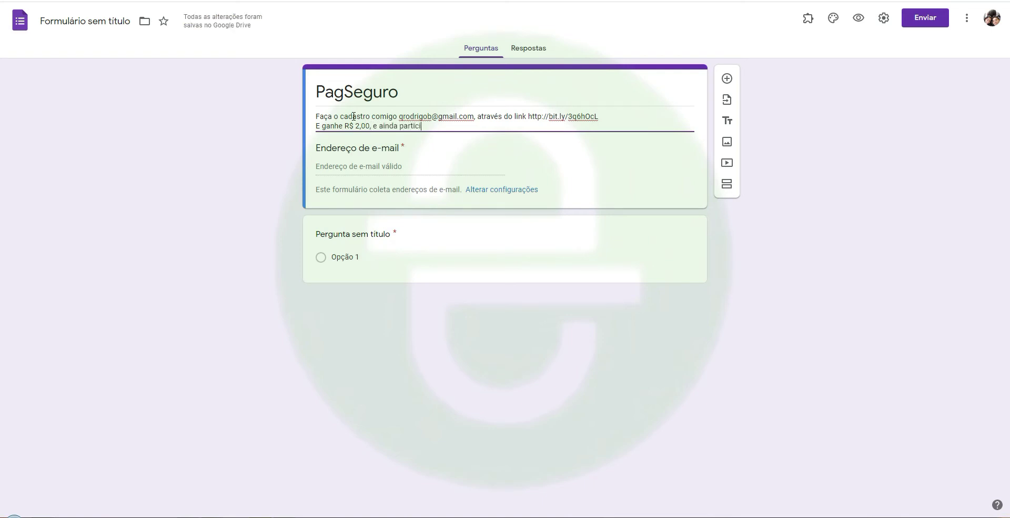
type("pe do sorteio mensal de")
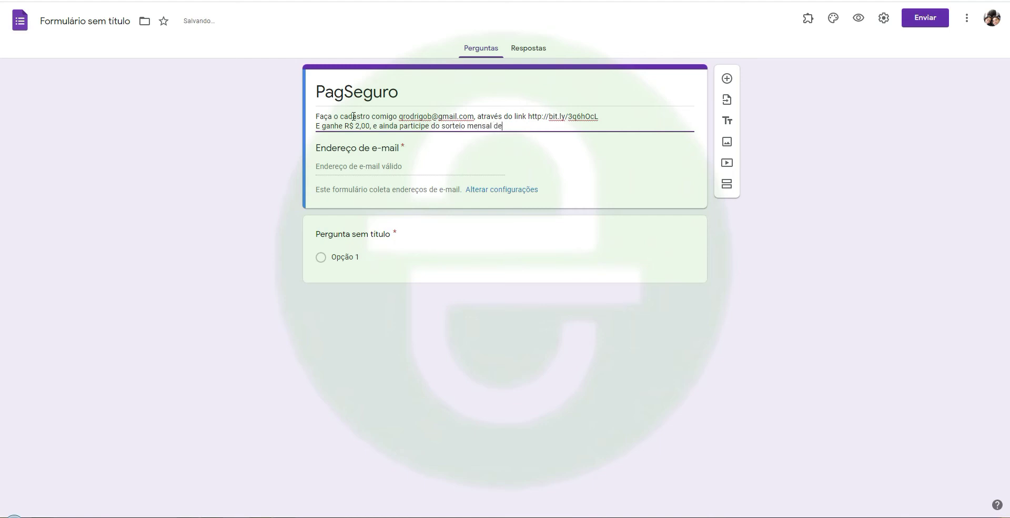
type("0% do meu total acumulado")
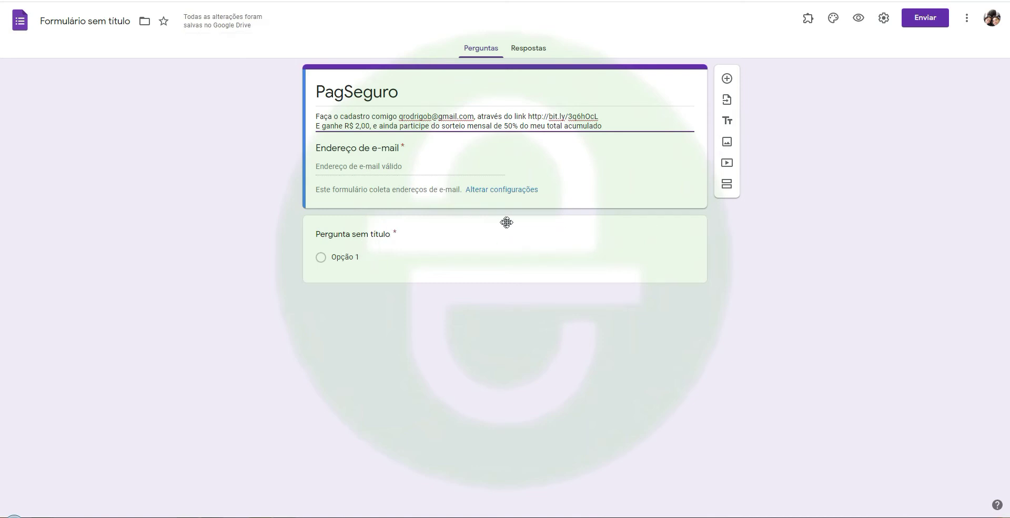
left_click(627, 269)
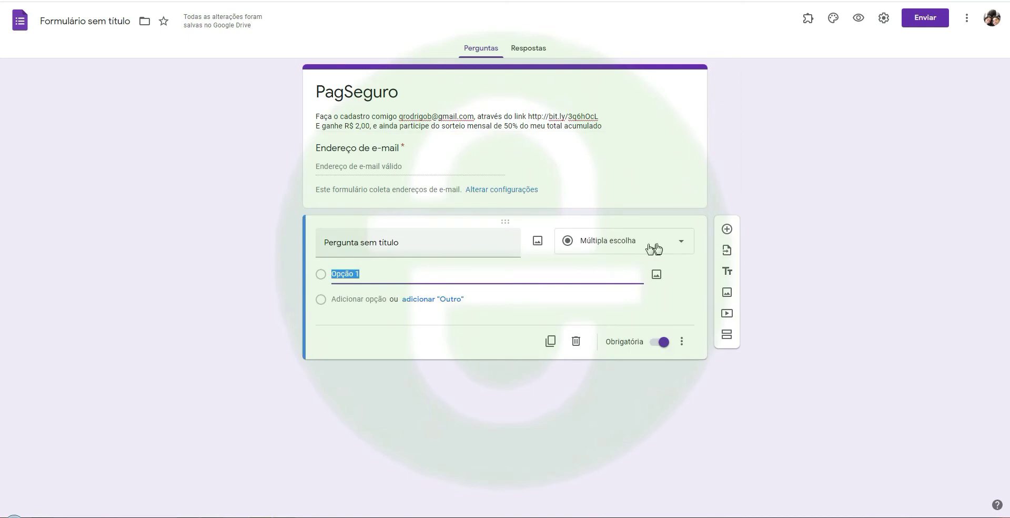
left_click(626, 238)
left_click(620, 189)
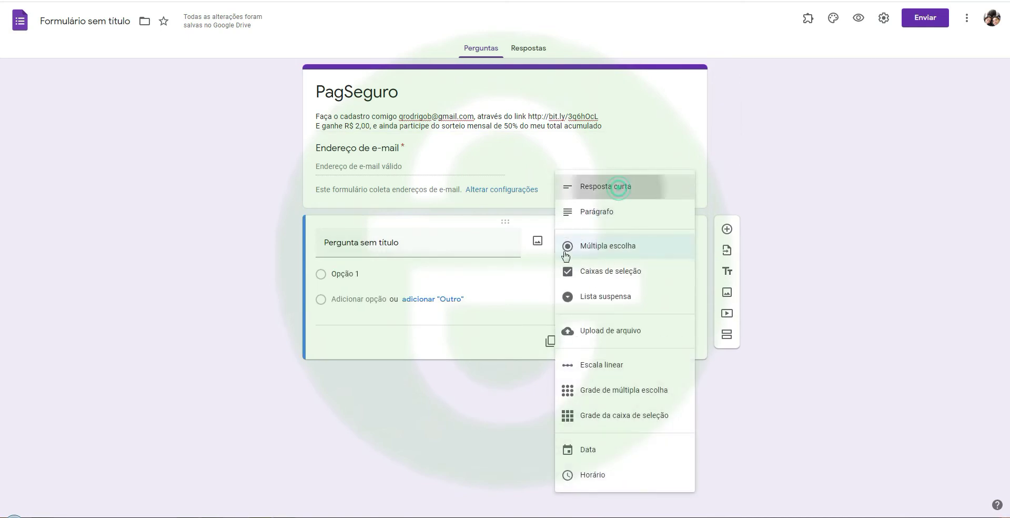
left_click(415, 245)
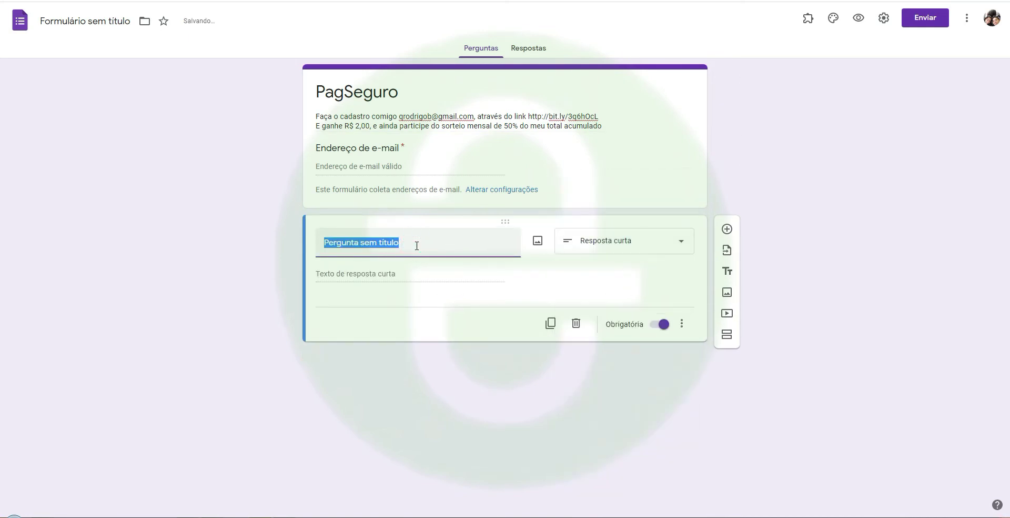
type("@")
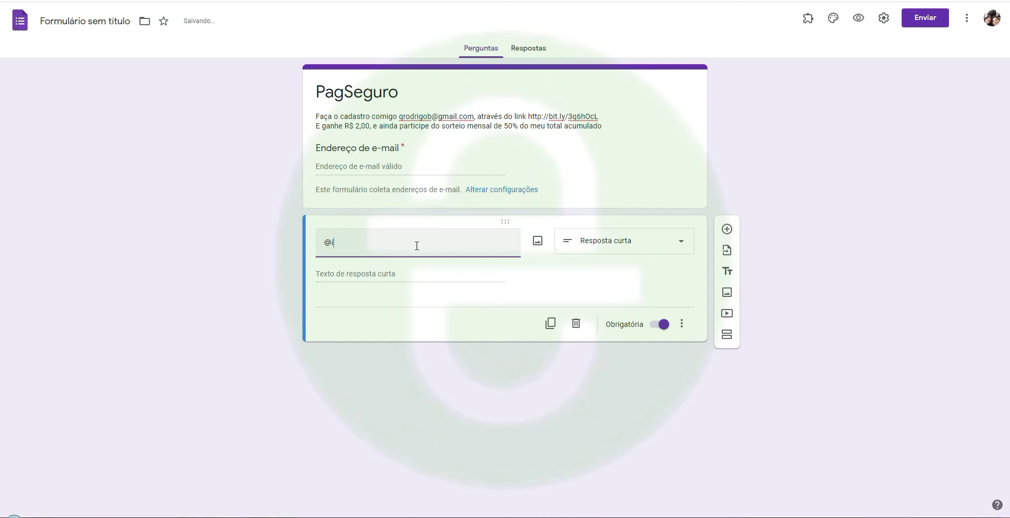
type("instagram")
Add the line 'Curta o Canal, Informe seu e-mail e o seu Instagram!' to the description
left_click(614, 120)
key("ctrl+a")
left_click(621, 126)
type(".")
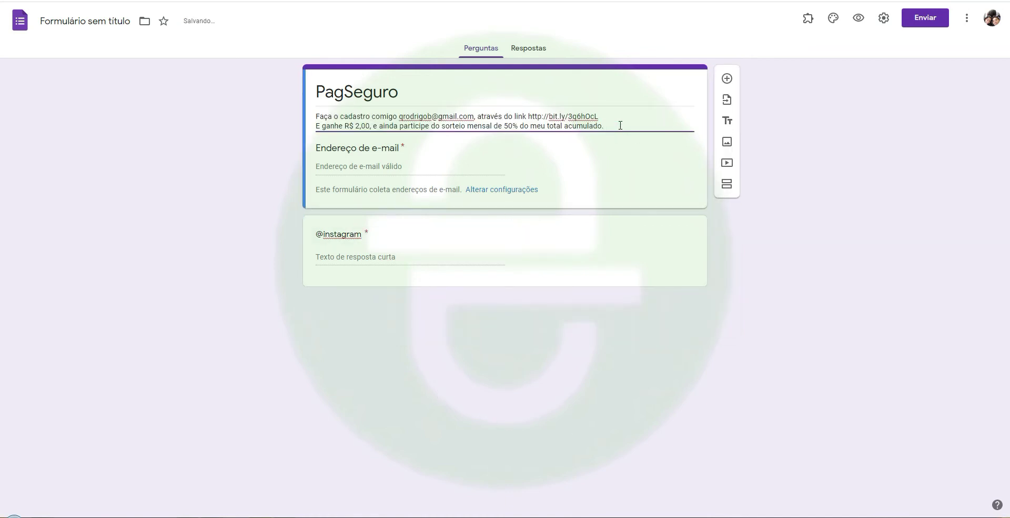
key("Return")
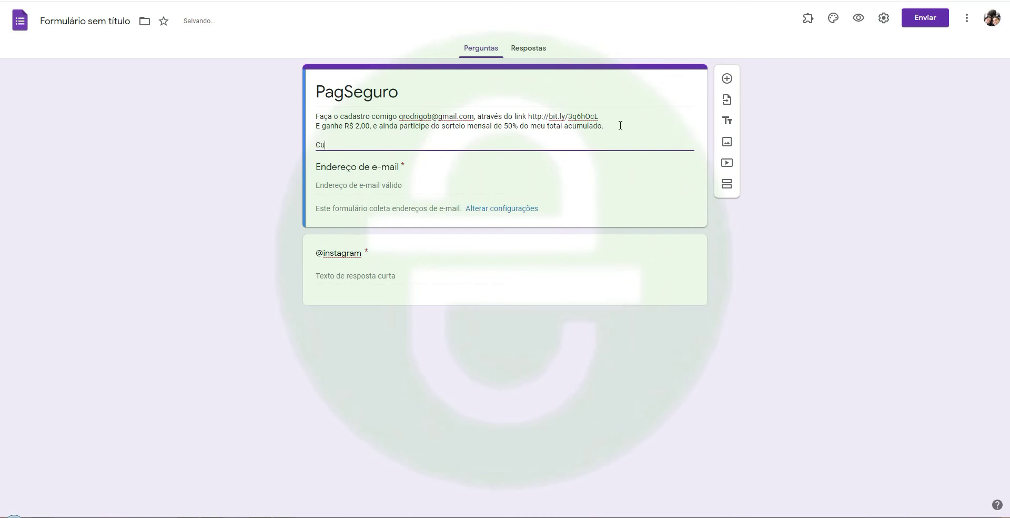
type("Curta o Canal")
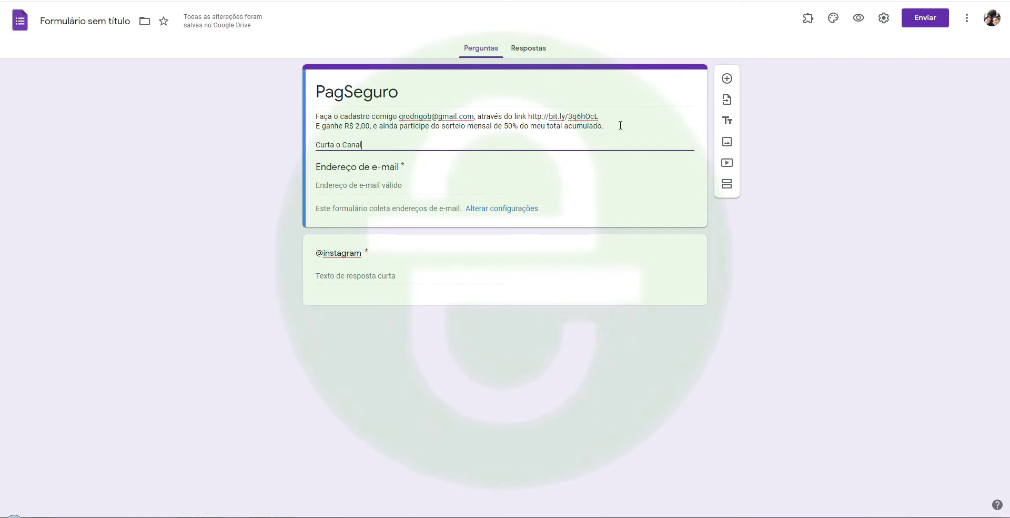
type(", Informe seu email e o seu instagram!")
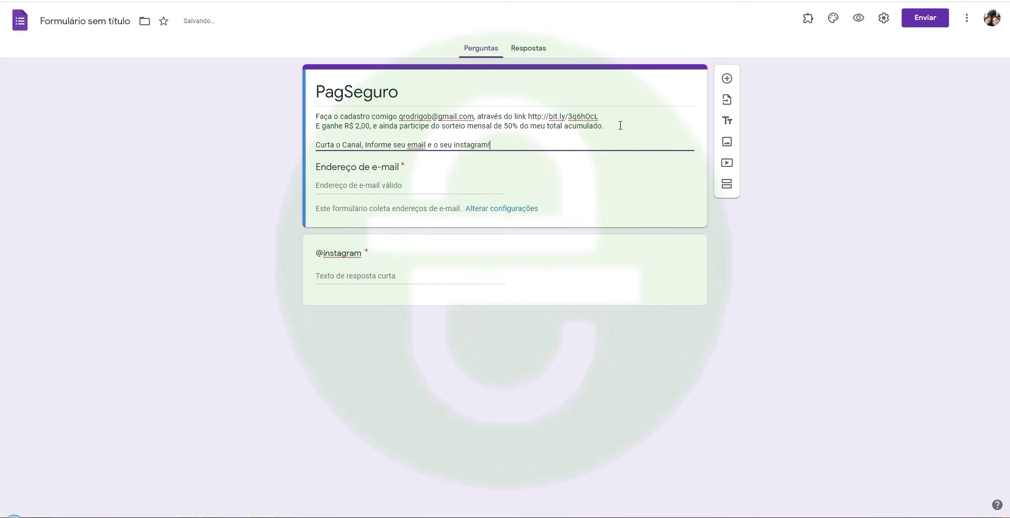
key("Return")
Correct 'email' to 'e-mail' and capitalize 'Instagram' in the description
right_click(409, 145)
left_click(444, 153)
right_click(462, 144)
left_click(458, 145)
key("BackSpace")
type("I")
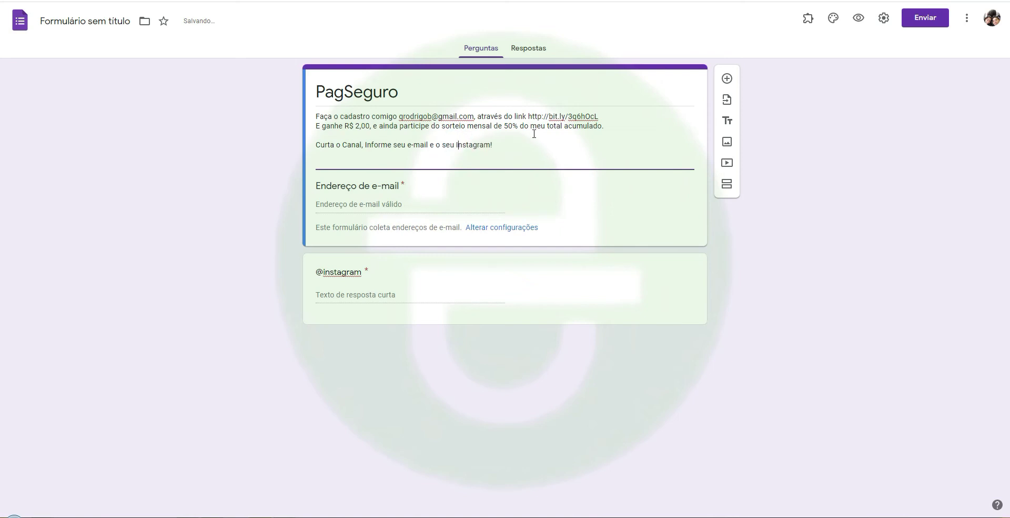
left_click(522, 153)
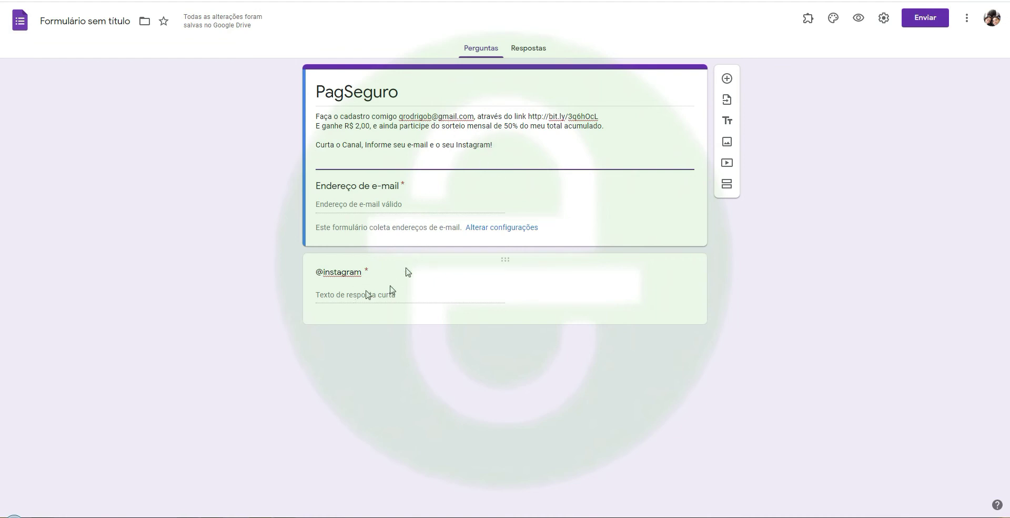
Link the form's responses to a newly created Google Sheets spreadsheet, then return to the Perguntas view
left_click(525, 53)
left_click(666, 89)
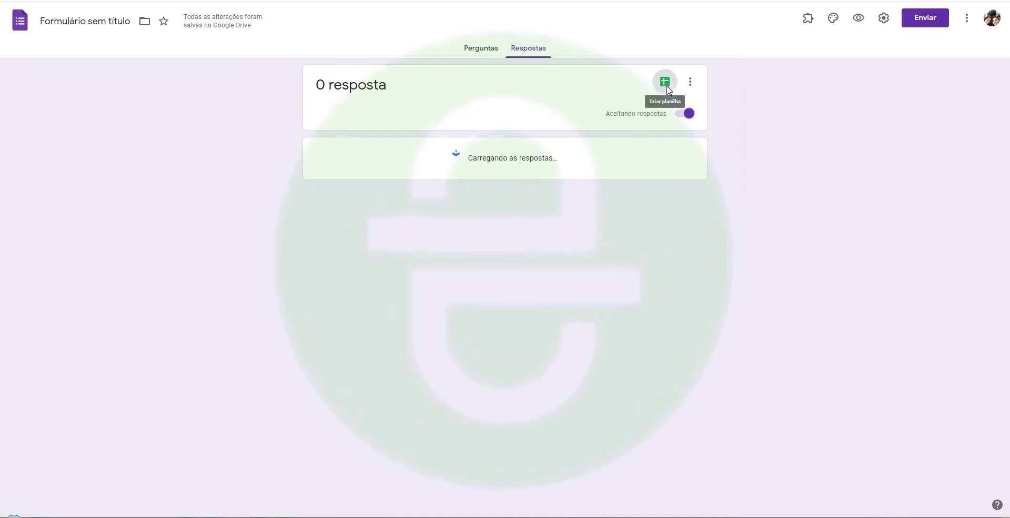
left_click(631, 149)
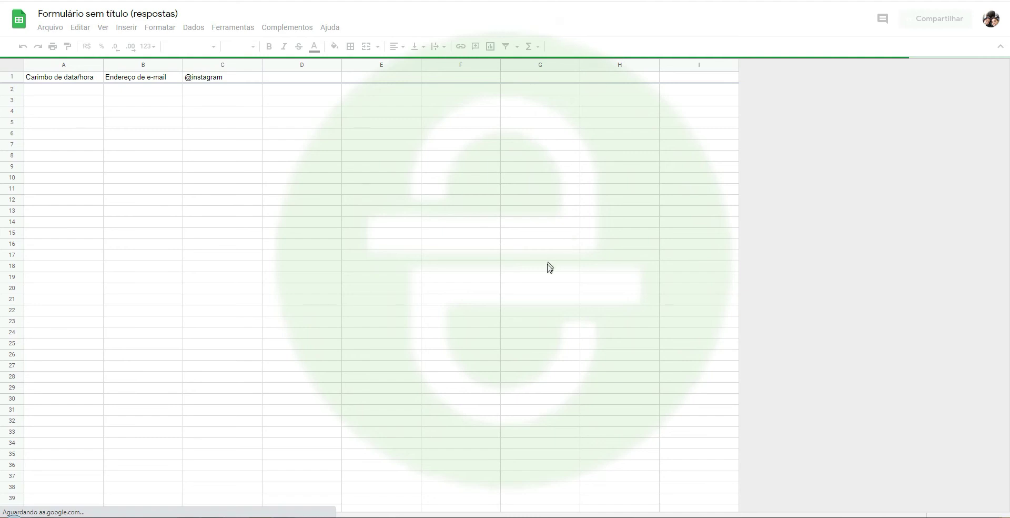
key("ctrl+shift+Tab")
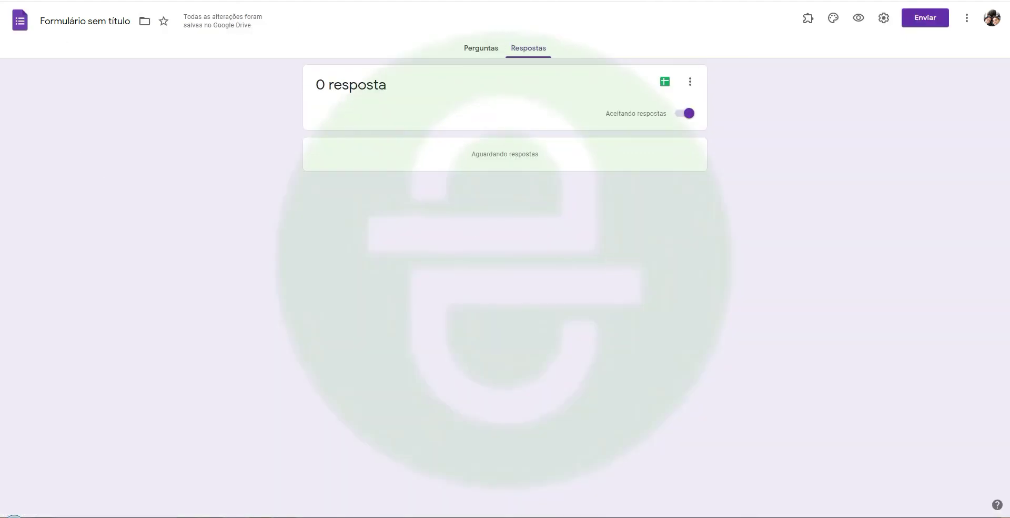
left_click(485, 49)
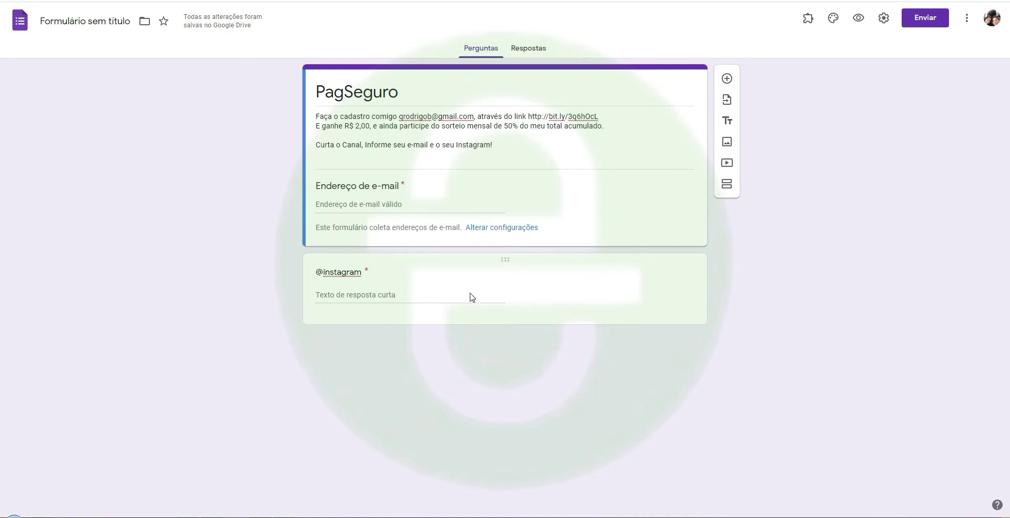
Add a short-answer question 'Informe seu PIX ou sua conta do PagSeguro', replacing PAGBank with PagSeguro
left_click(727, 79)
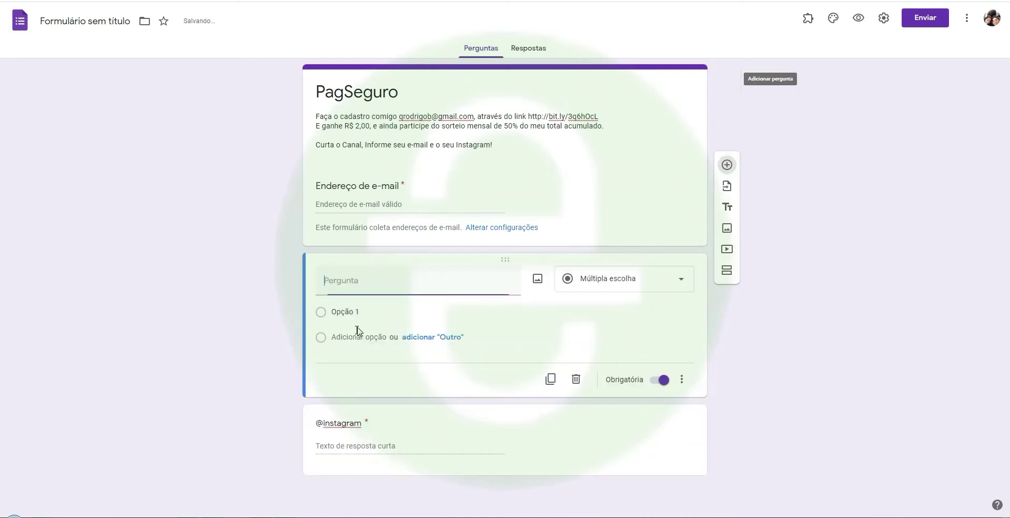
type("Informe seu P")
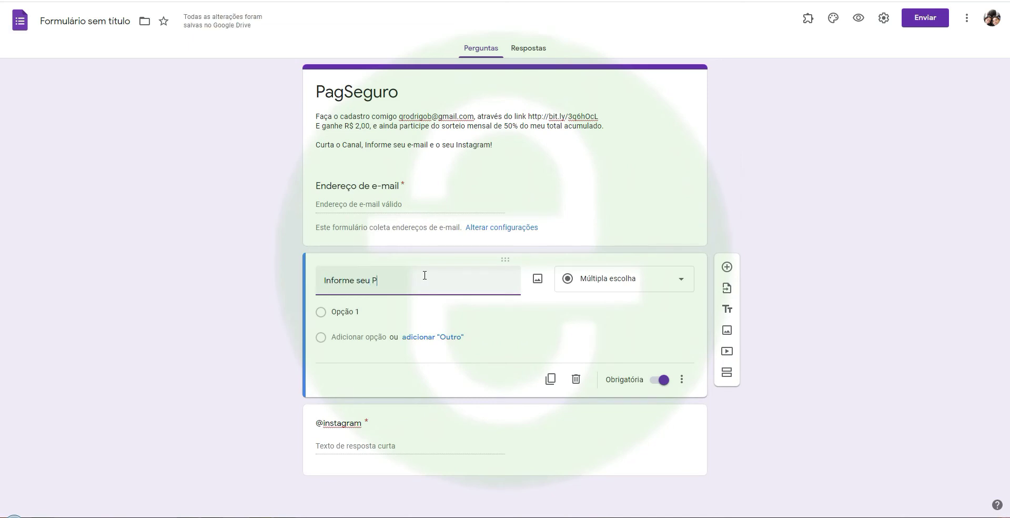
type("IX ou sua conta do PAG")
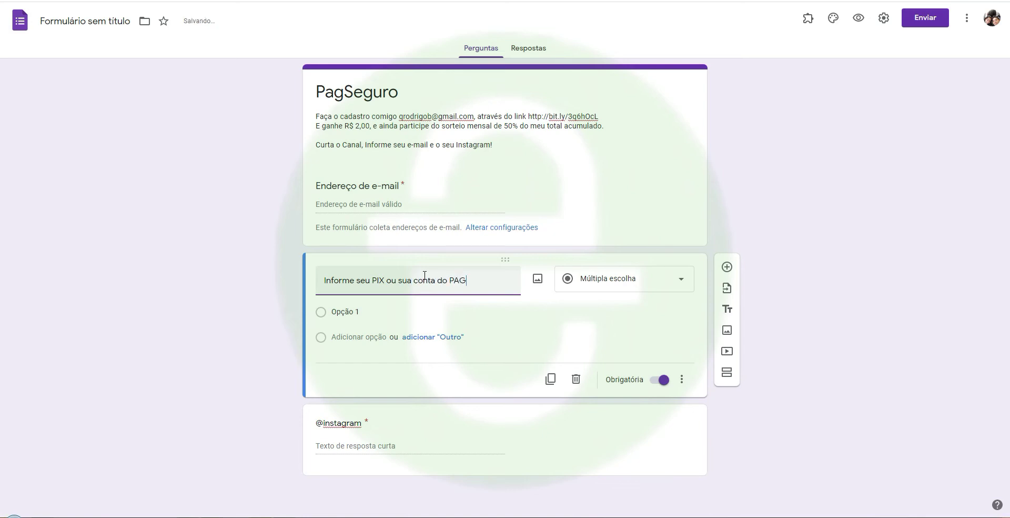
type("Bank")
left_click(462, 277)
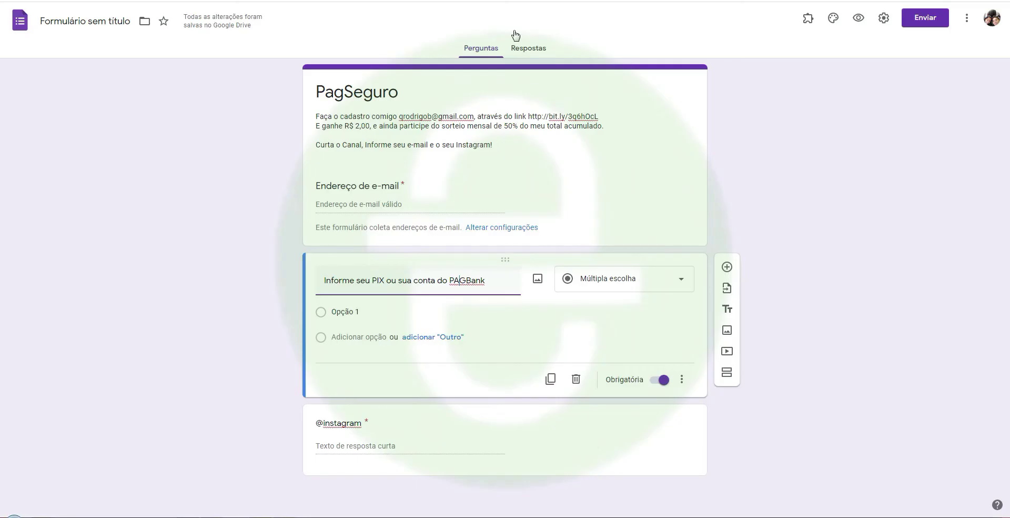
double_click(355, 95)
key("ctrl+c")
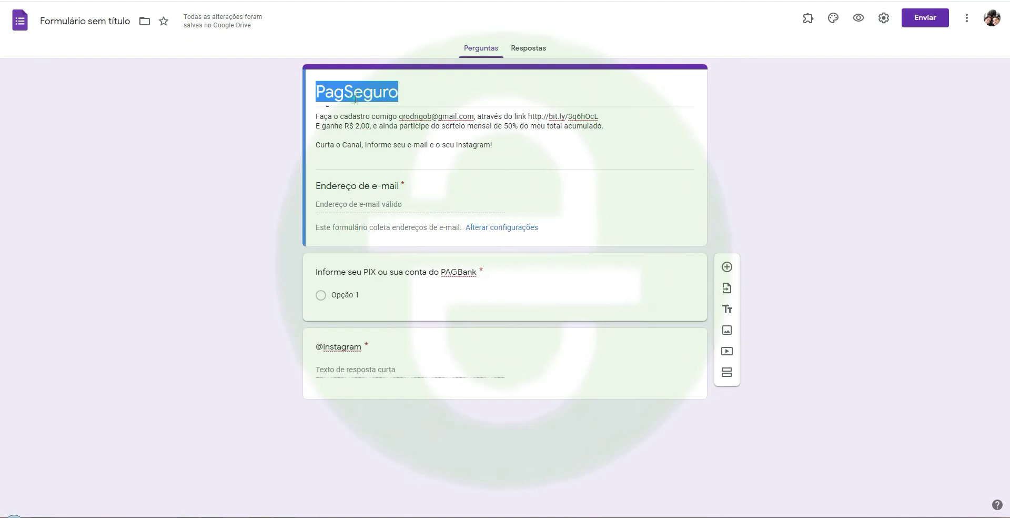
left_click(447, 278)
key("shift+Home")
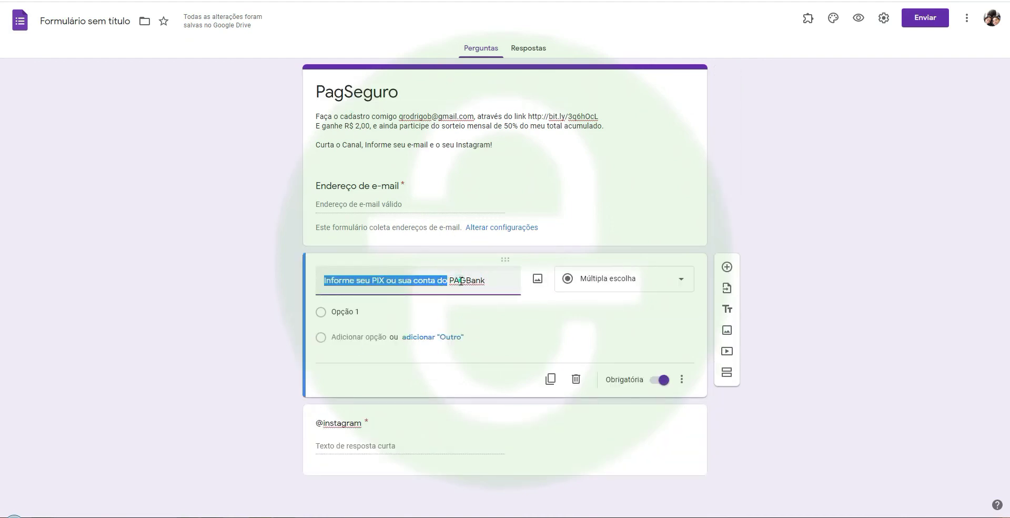
double_click(463, 279)
key("ctrl+v")
left_click(627, 278)
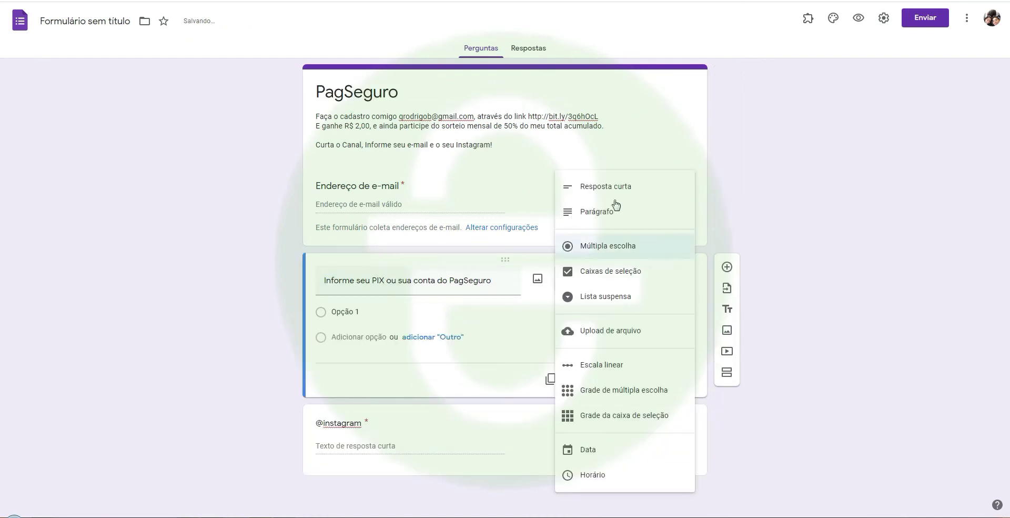
left_click(591, 185)
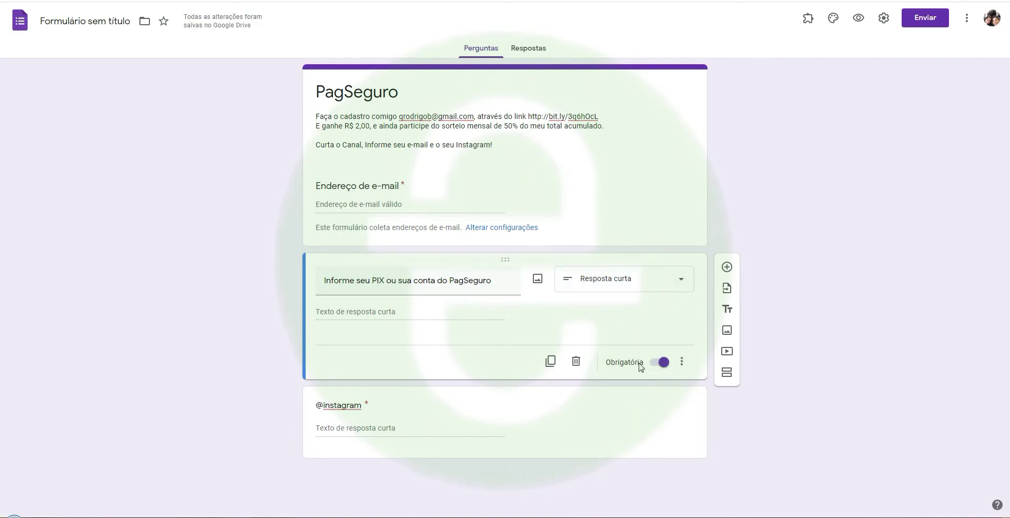
left_click(622, 429)
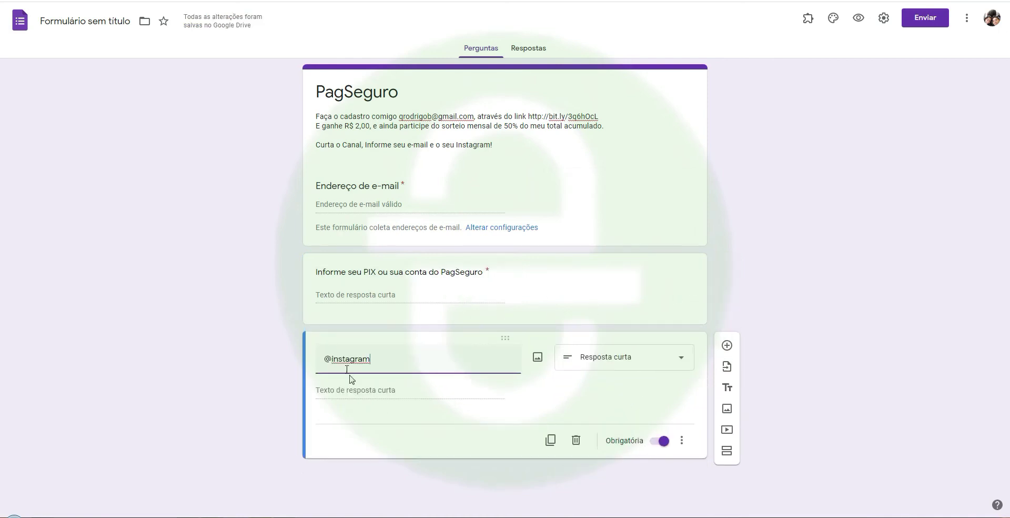
key("Delete")
type("I")
left_click(623, 183)
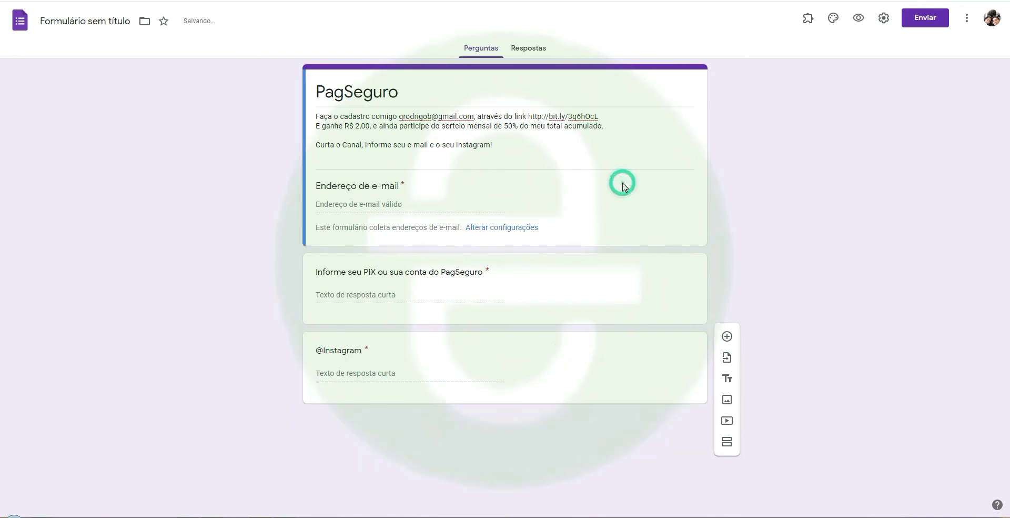
left_click(526, 47)
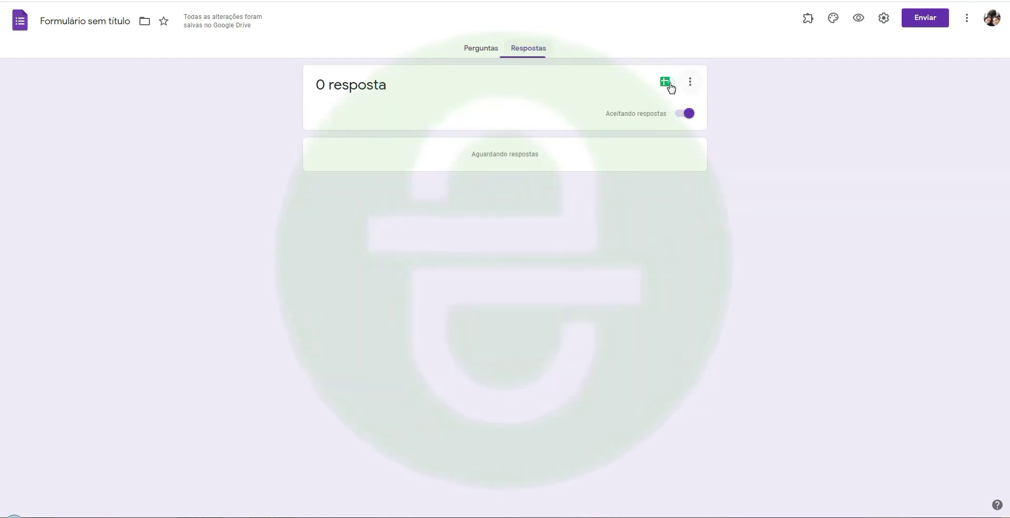
left_click(671, 87)
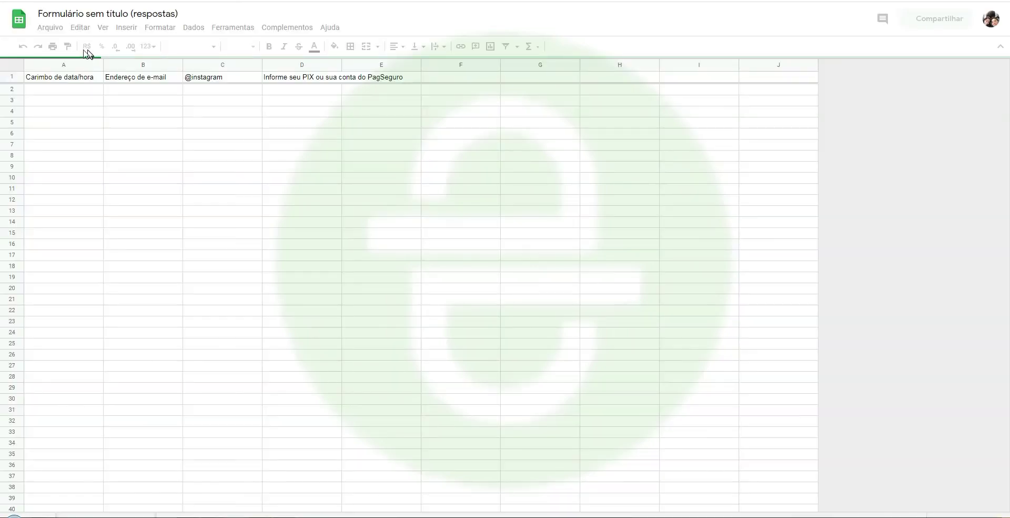
left_click(62, 88)
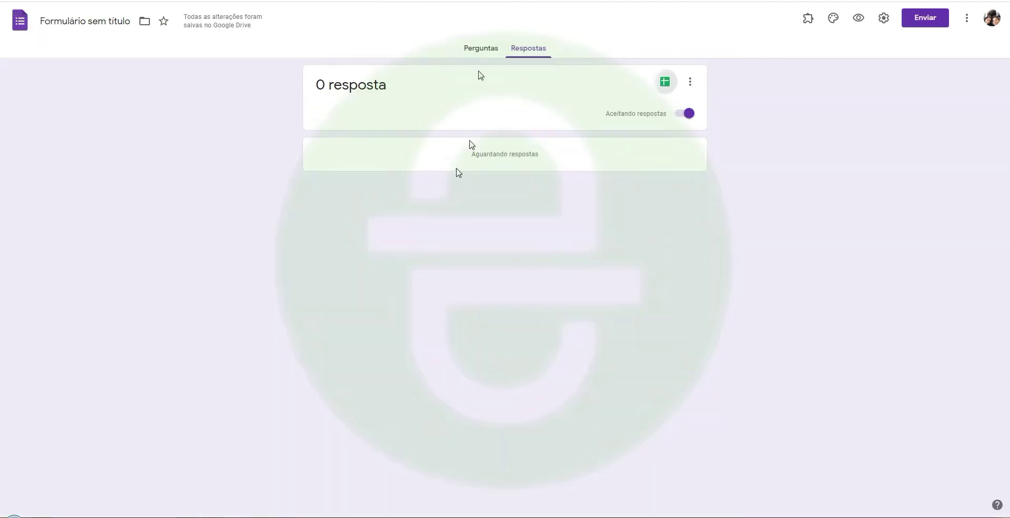
left_click(481, 55)
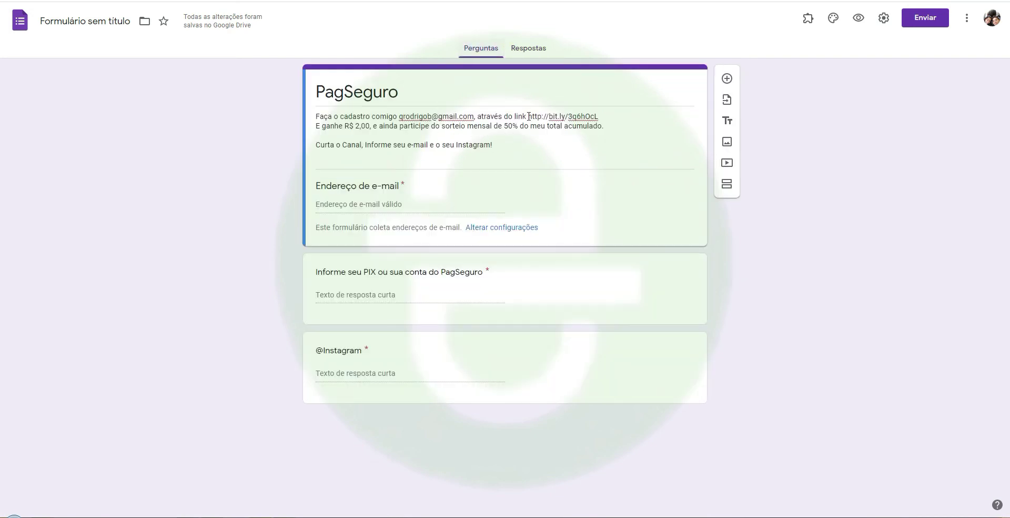
Append 'do mês' after 'acumulado' in the form description
left_click(498, 147)
key("ctrl+a")
left_click(555, 147)
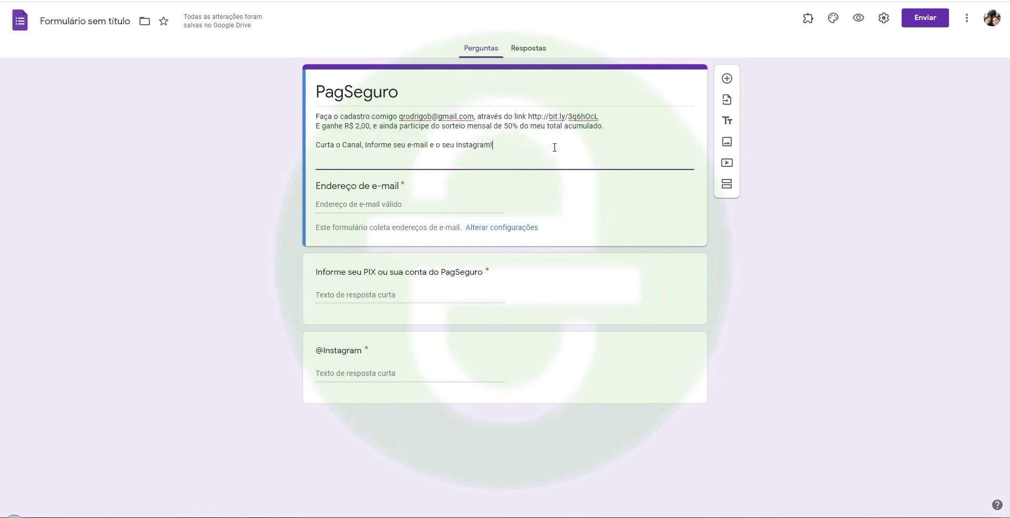
left_click(602, 125)
type("do mês")
Add a description line about drawing the winner by row number, correcting 'ganhandor' to 'ganhador'
key("Down")
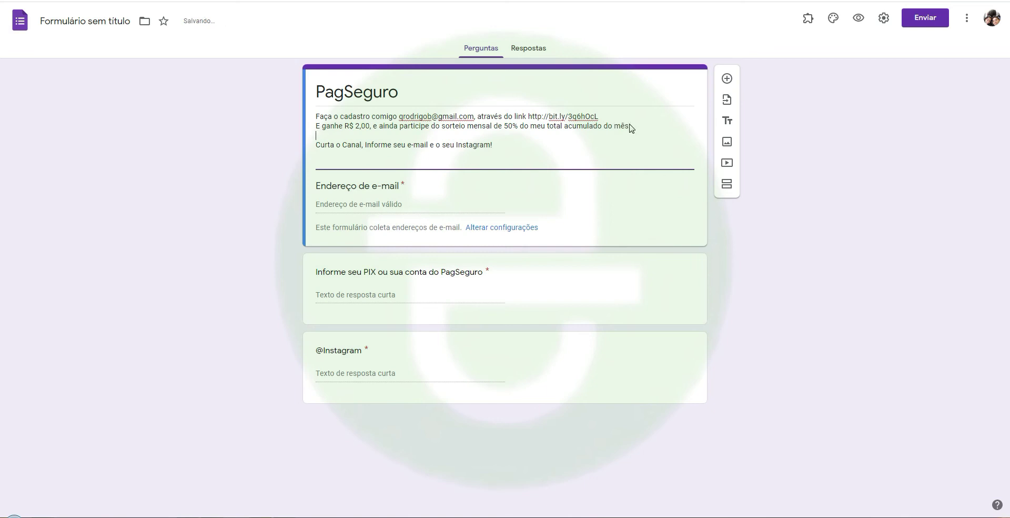
key("Return")
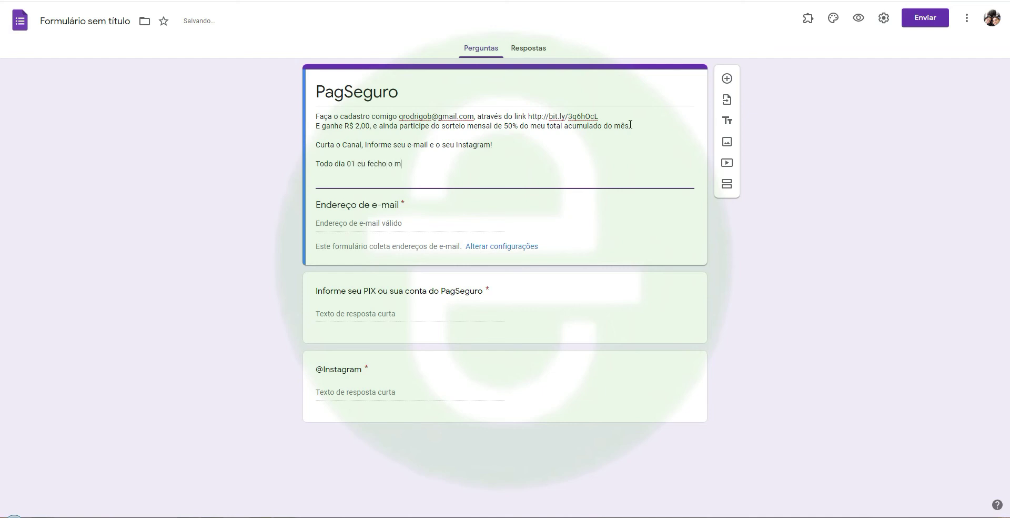
type("nterior, faço o")
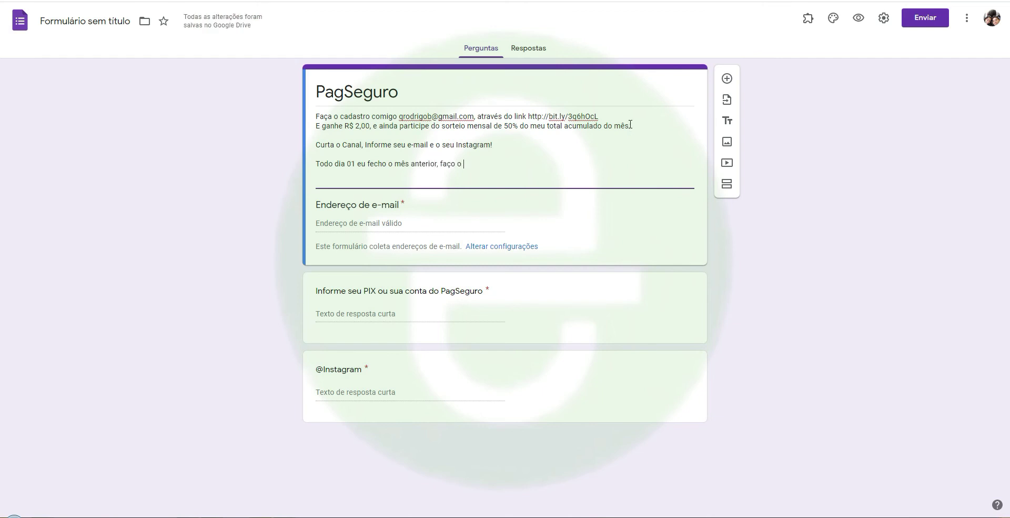
type(" sorteio, e  envio para o ganhandor, at")
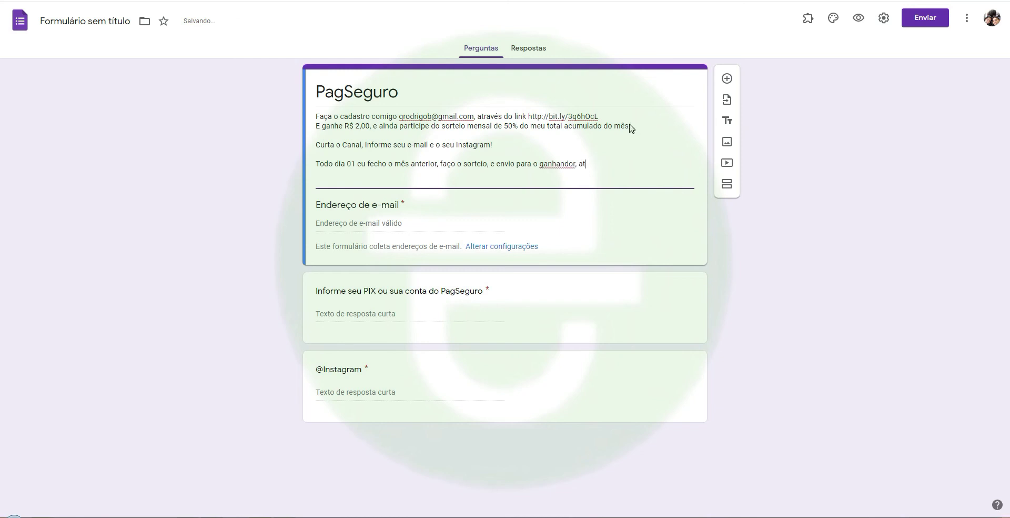
type("ravés do nu")
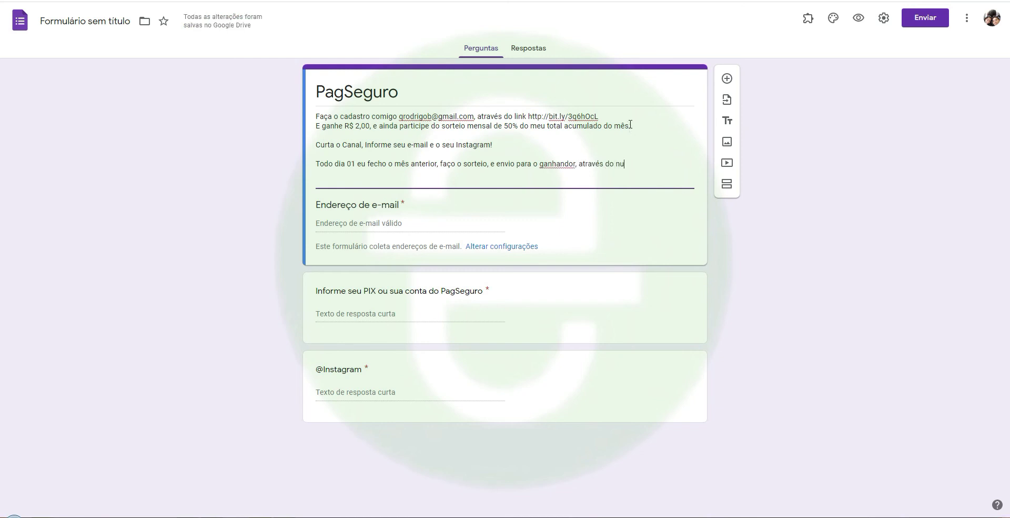
type("mero da linha")
right_click(553, 168)
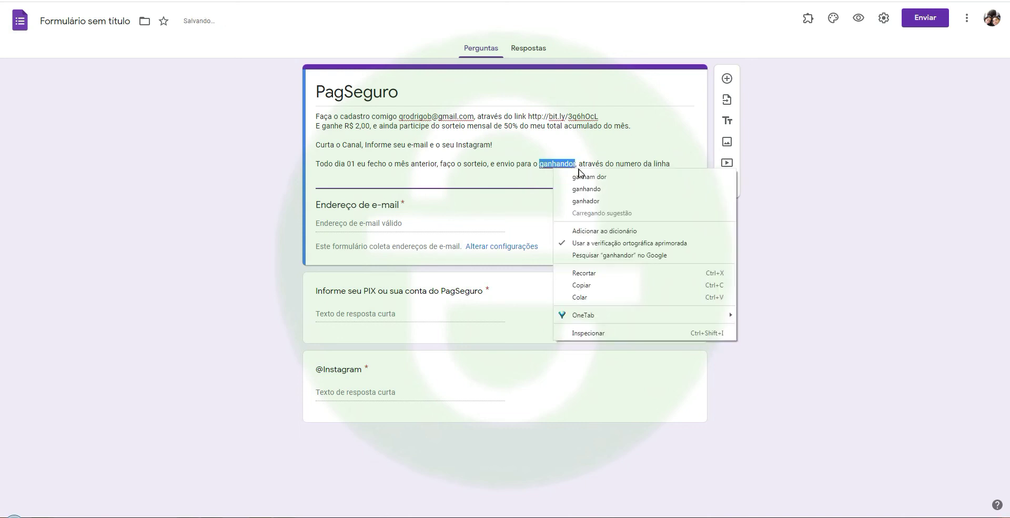
left_click(606, 200)
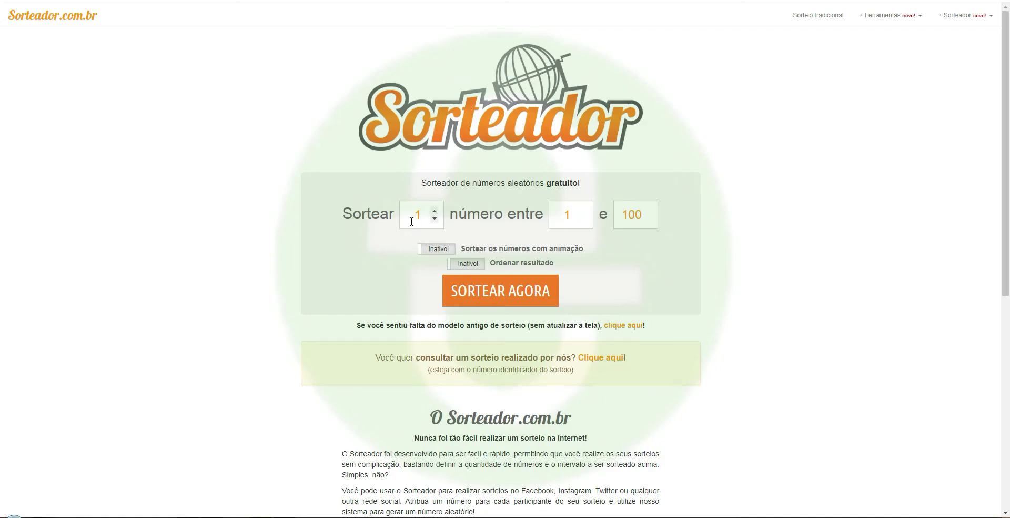
Set animation and sorted results to Ativo, then draw one number from 1 to 100, getting 59
left_click(429, 247)
left_click(466, 263)
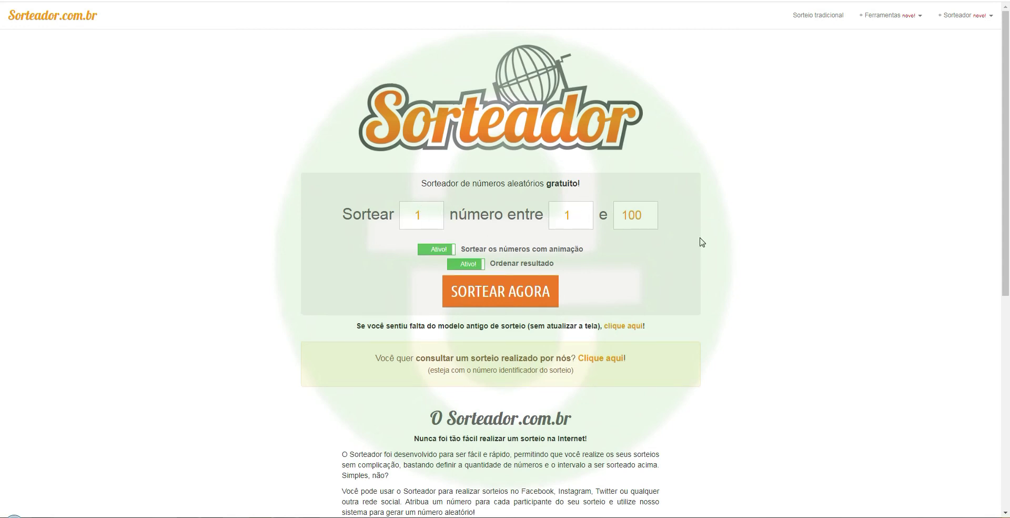
key("super+r")
key("Return")
type("500")
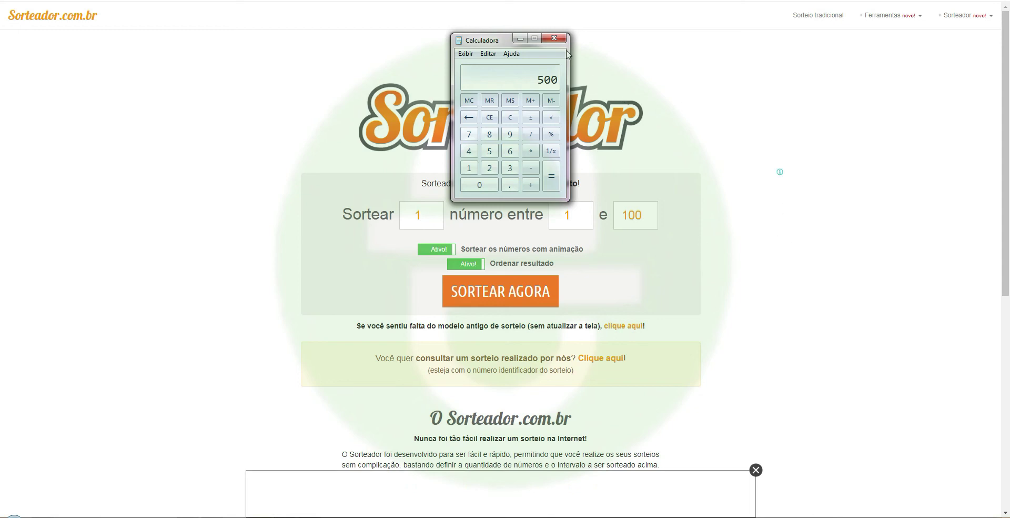
left_click(554, 38)
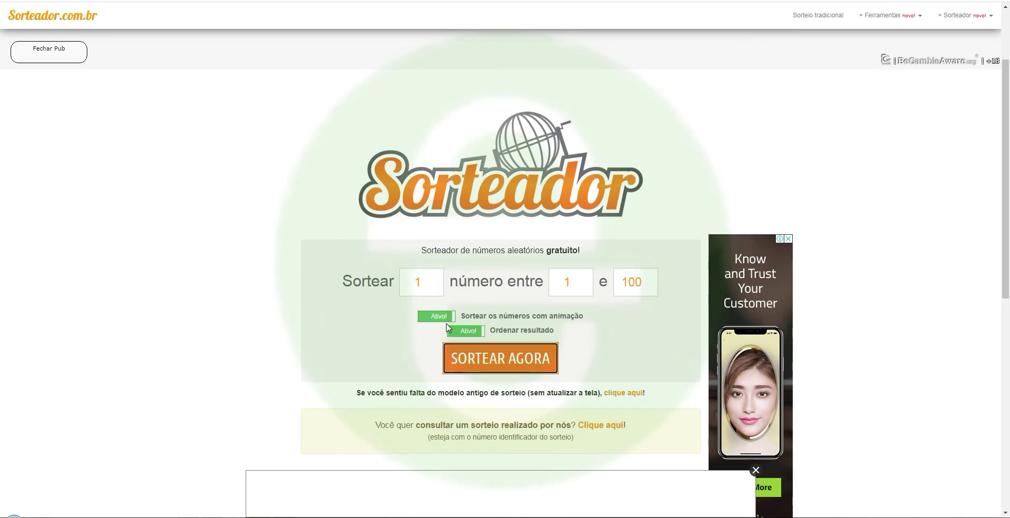
left_click(500, 362)
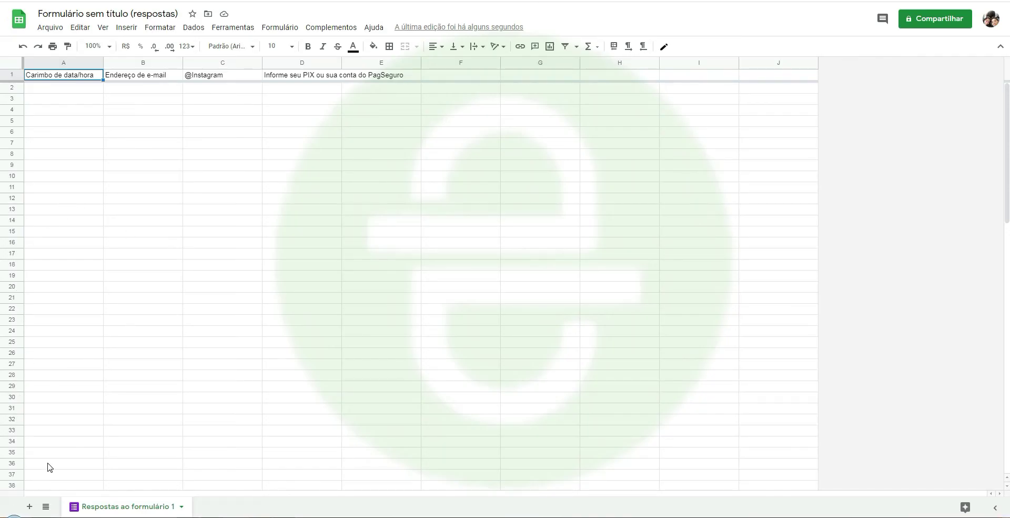
Select row 59 in the response sheet, then go back through the draw result to the PagSeguro form
left_click(48, 466)
scroll(61, 449, "down", 5)
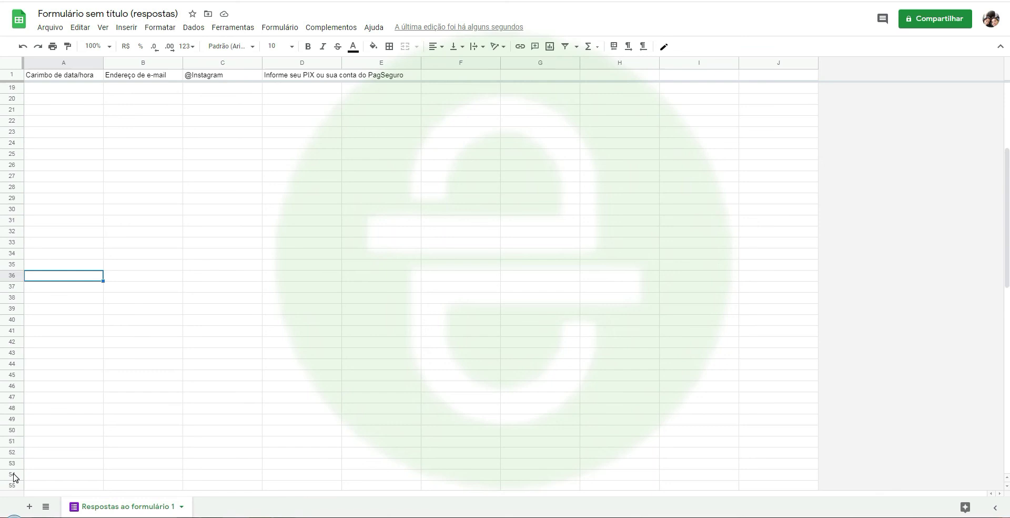
scroll(122, 450, "down", 2)
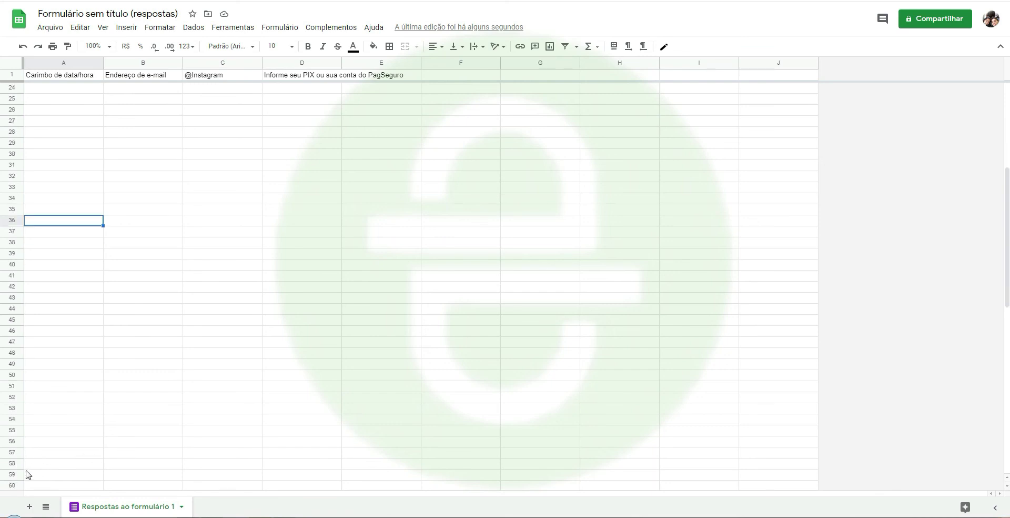
left_click(11, 474)
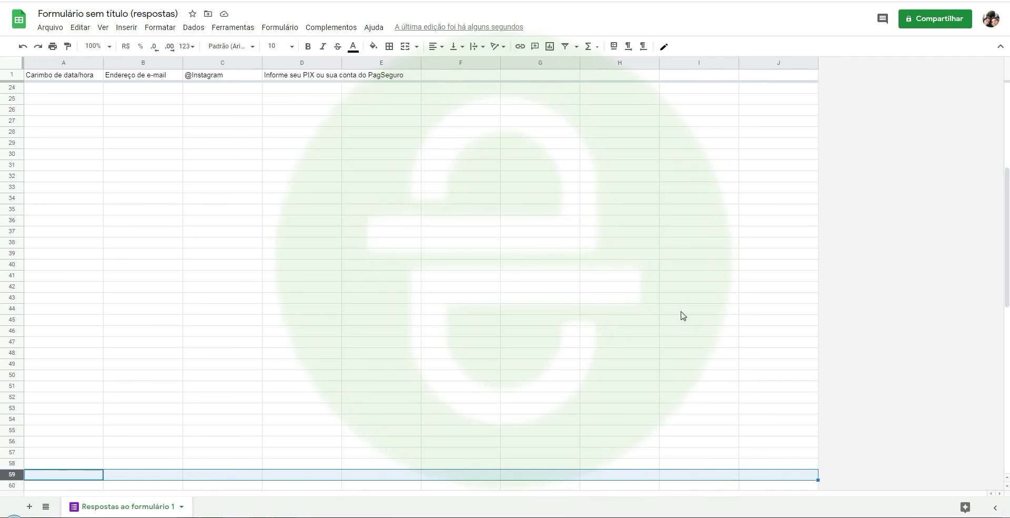
scroll(309, 351, "up", 9)
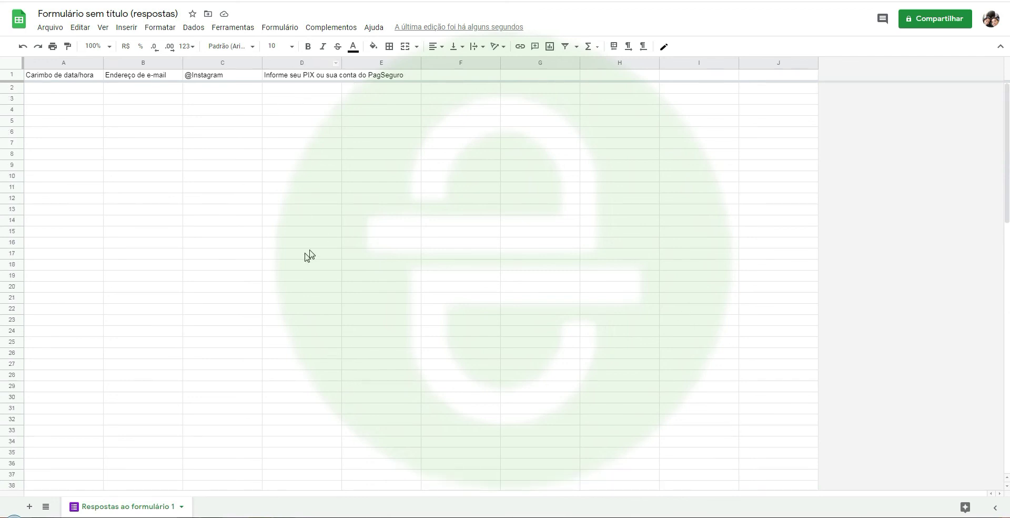
key("ctrl+Tab")
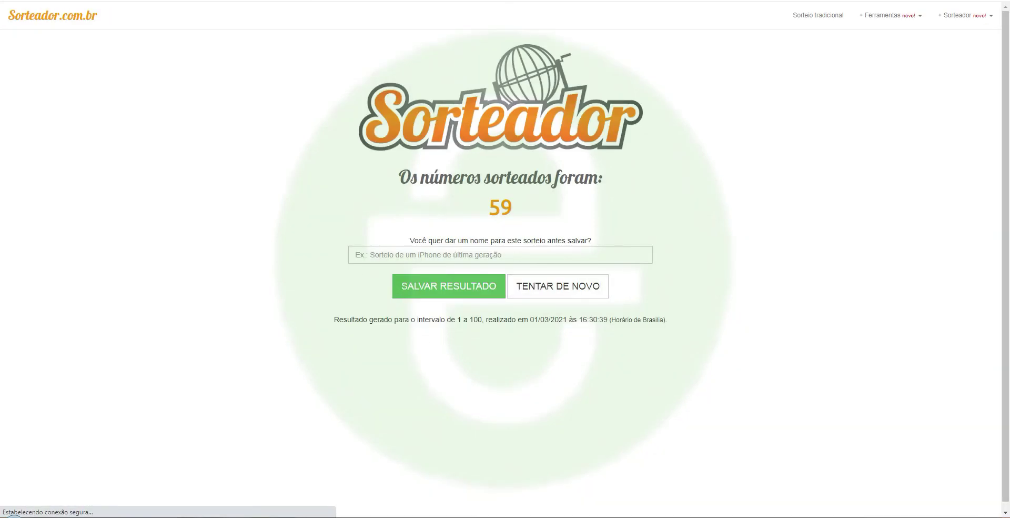
key("ctrl+Tab")
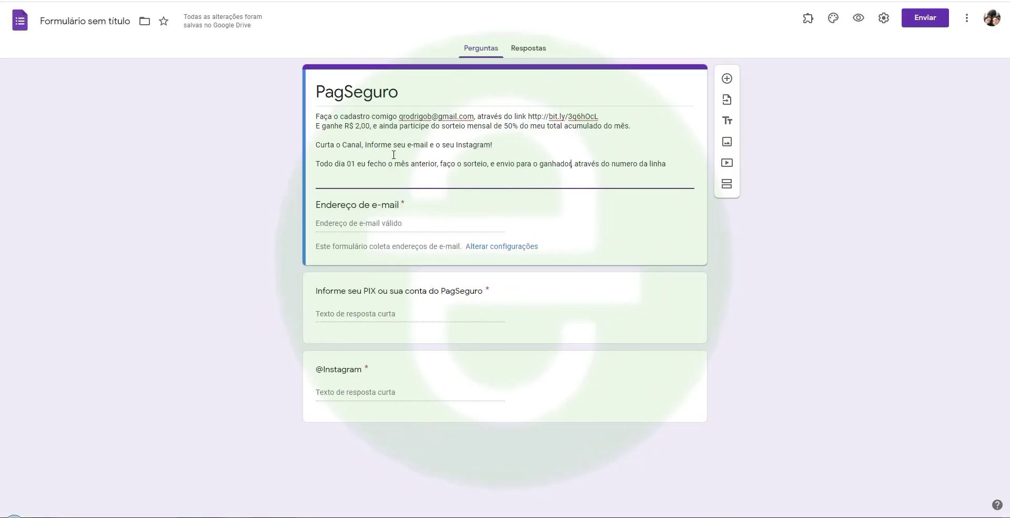